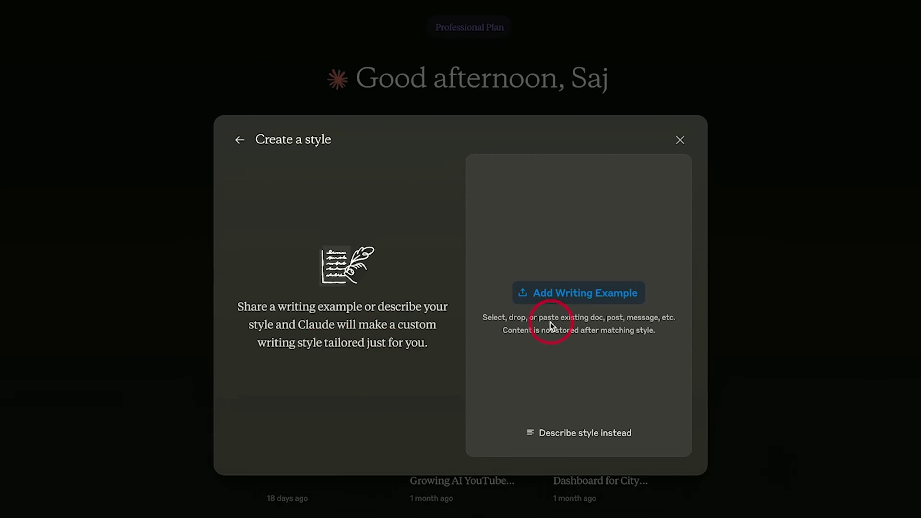
- Switch the chat's response style to Concise and bring up the style customization window
left_click_drag(474, 200, 633, 397)
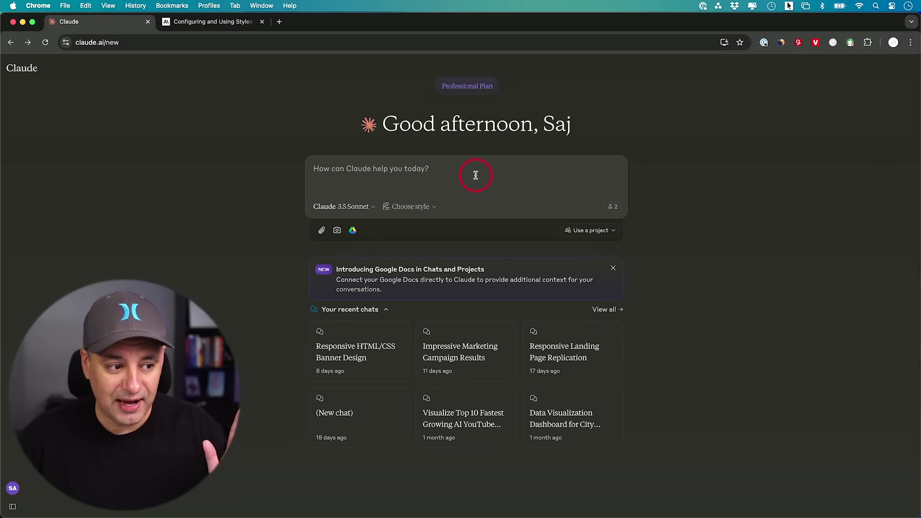
left_click(404, 209)
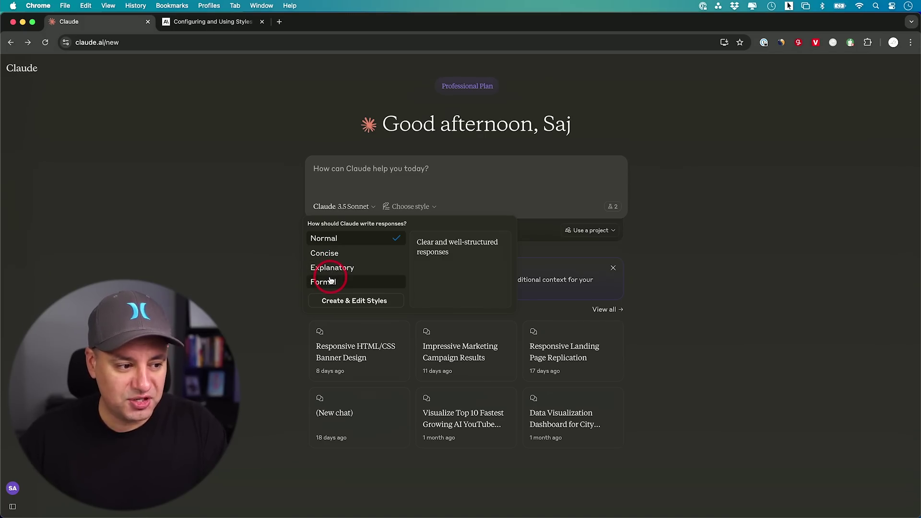
left_click(333, 253)
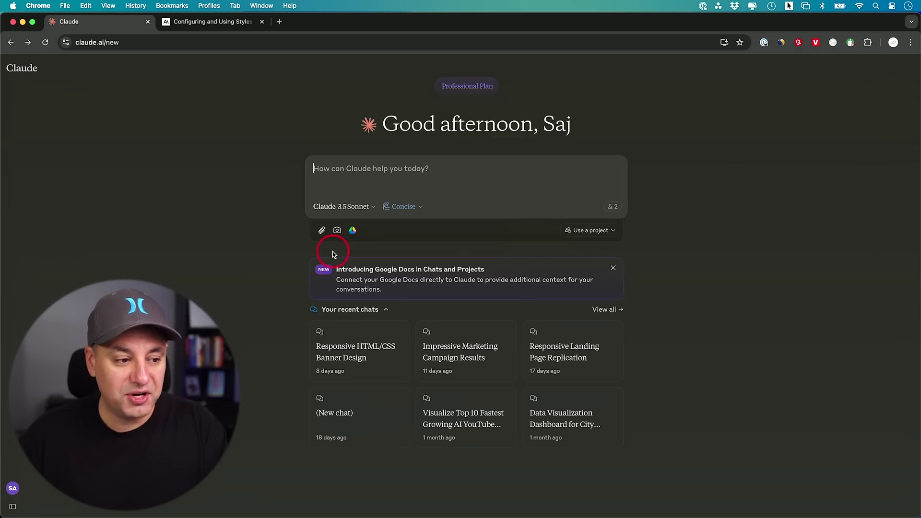
left_click(399, 206)
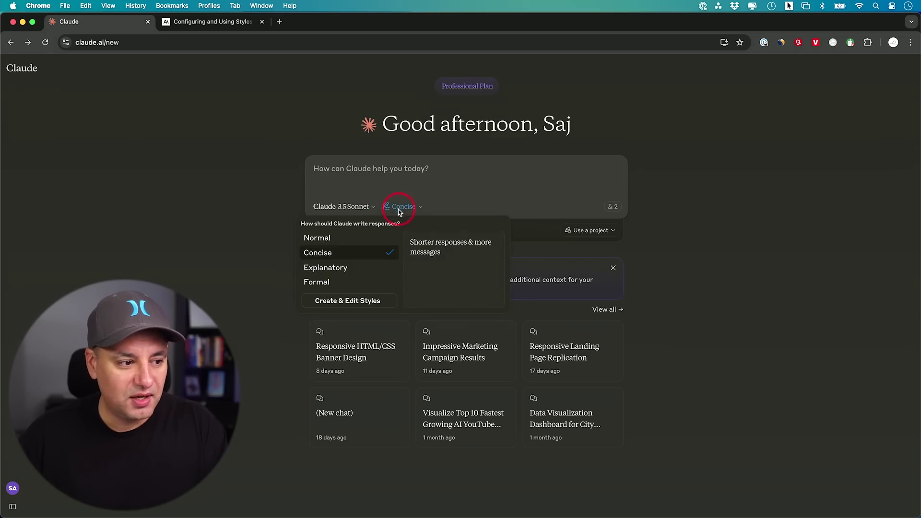
left_click(341, 300)
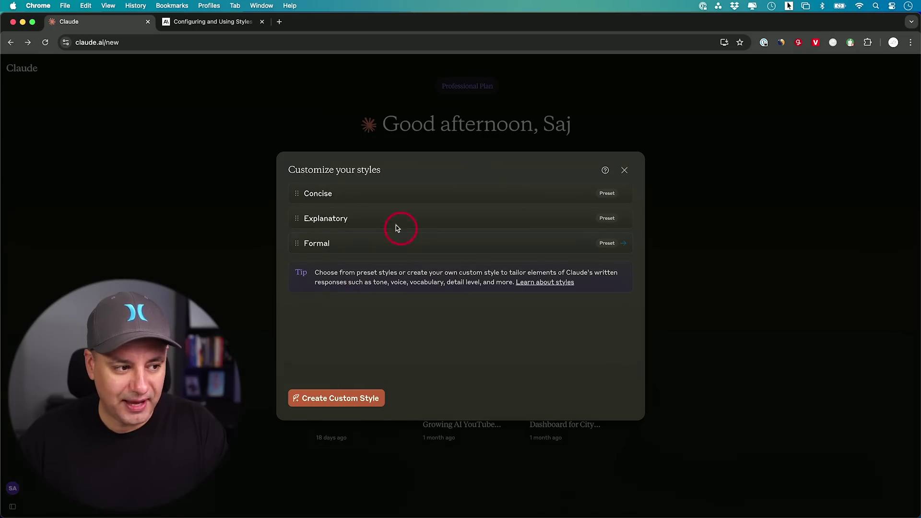
- Open the Concise preset and generate its Customer Email sample preview
left_click(362, 197)
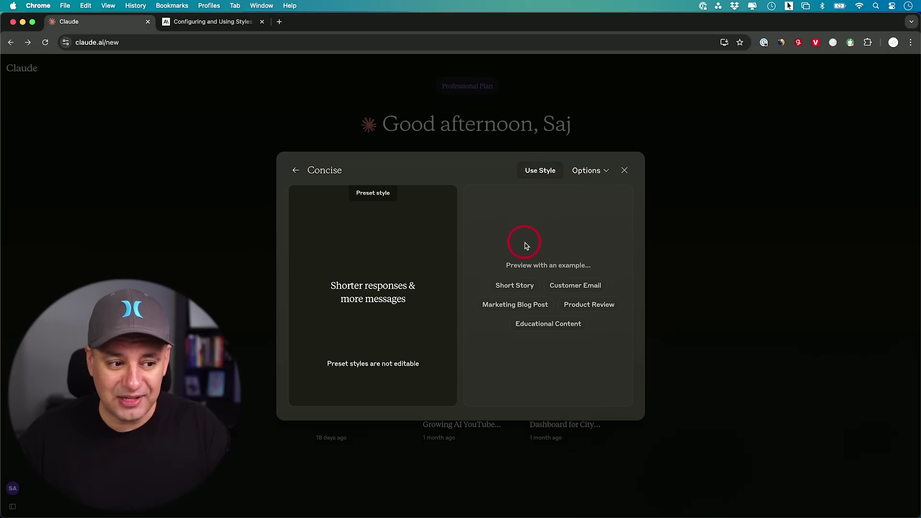
left_click(519, 306)
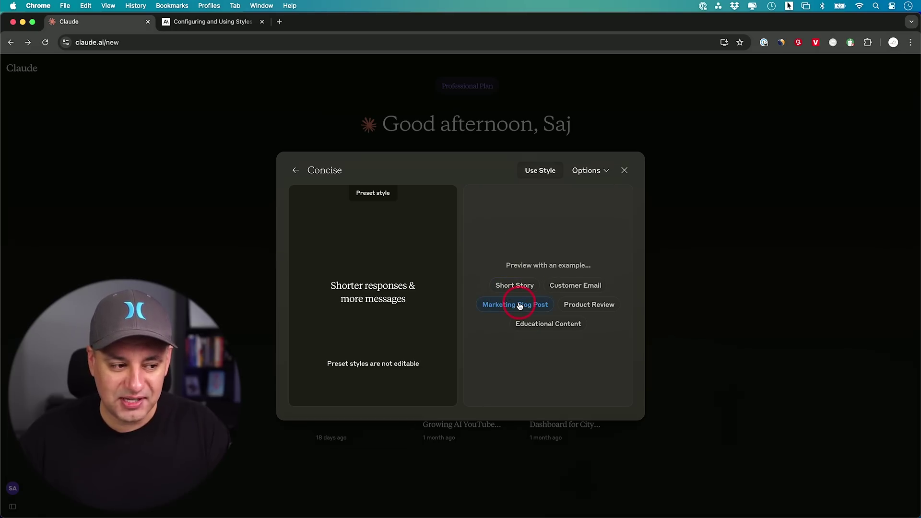
left_click(575, 287)
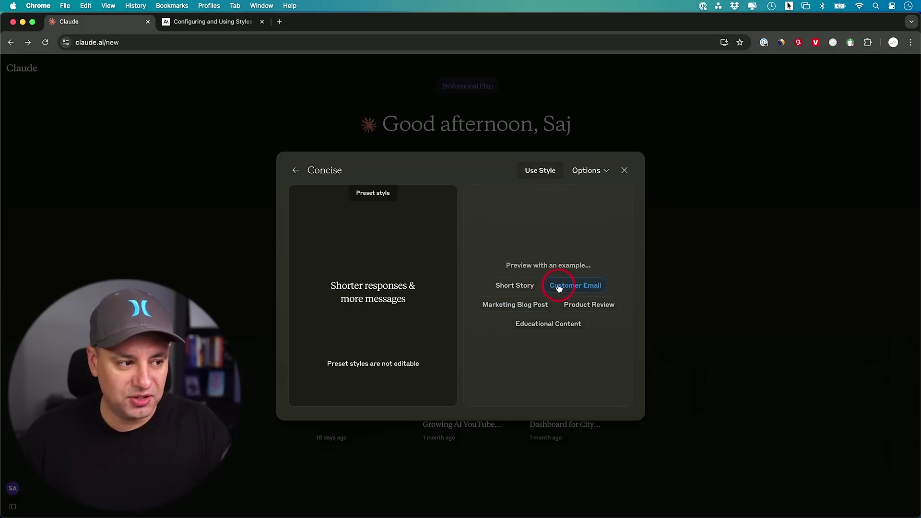
left_click(569, 286)
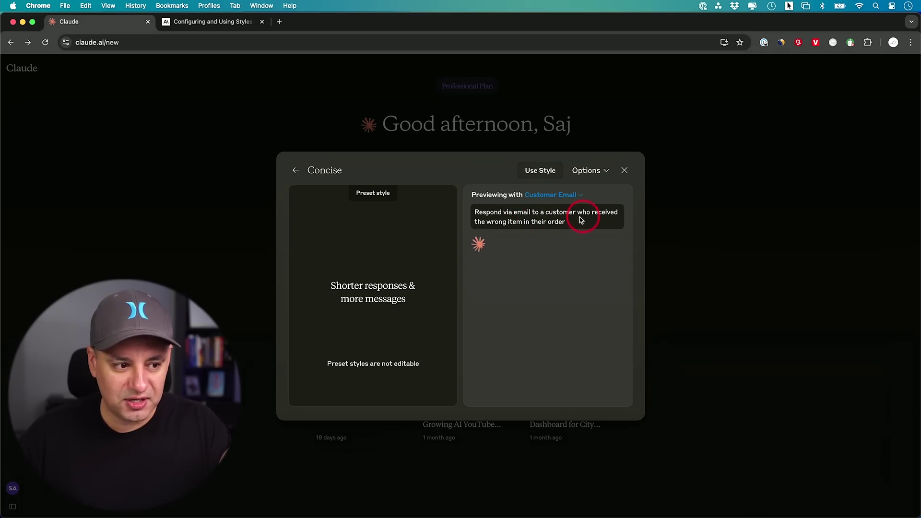
scroll(555, 264, "down", 2)
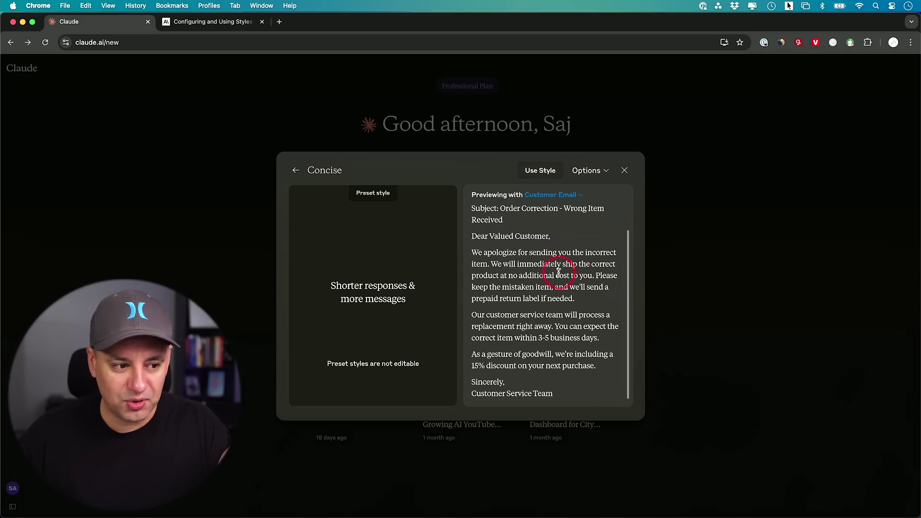
left_click_drag(471, 236, 600, 395)
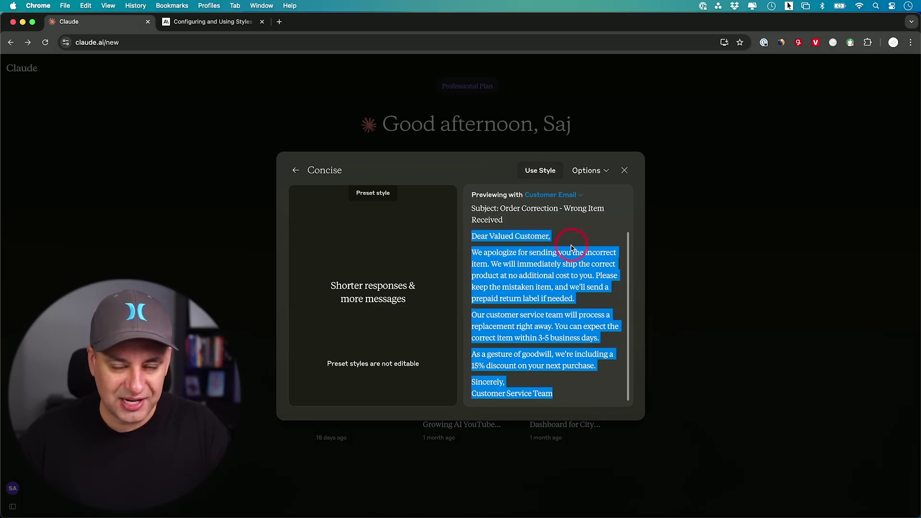
- Preview Concise with the Product Review example for wireless headphones, then close the preset
left_click(568, 195)
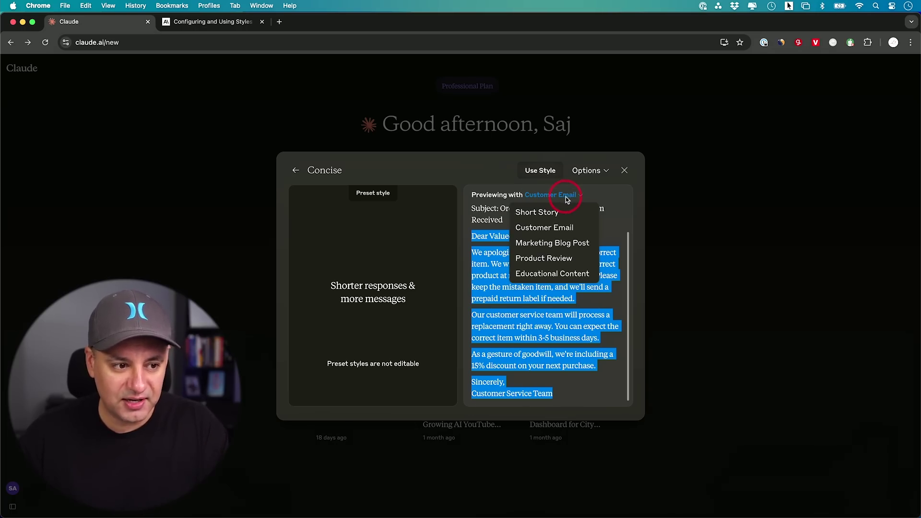
left_click(554, 259)
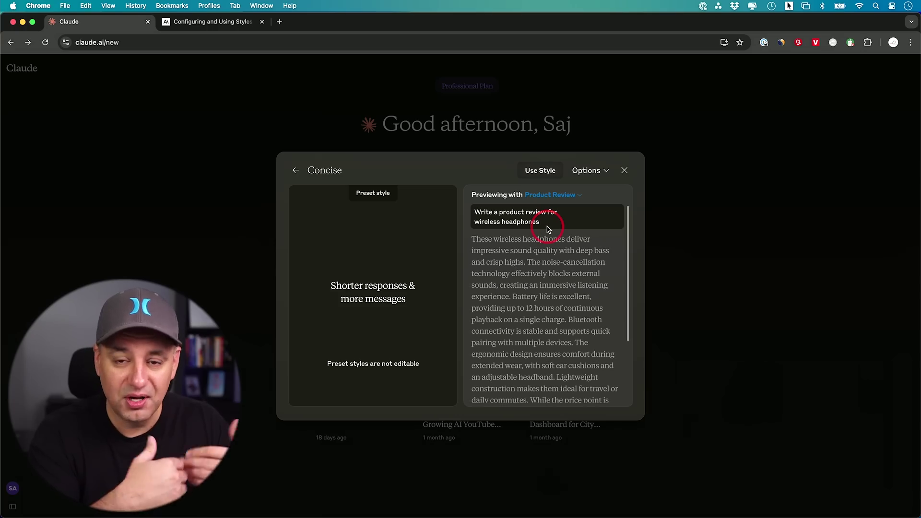
scroll(547, 227, "down", 4)
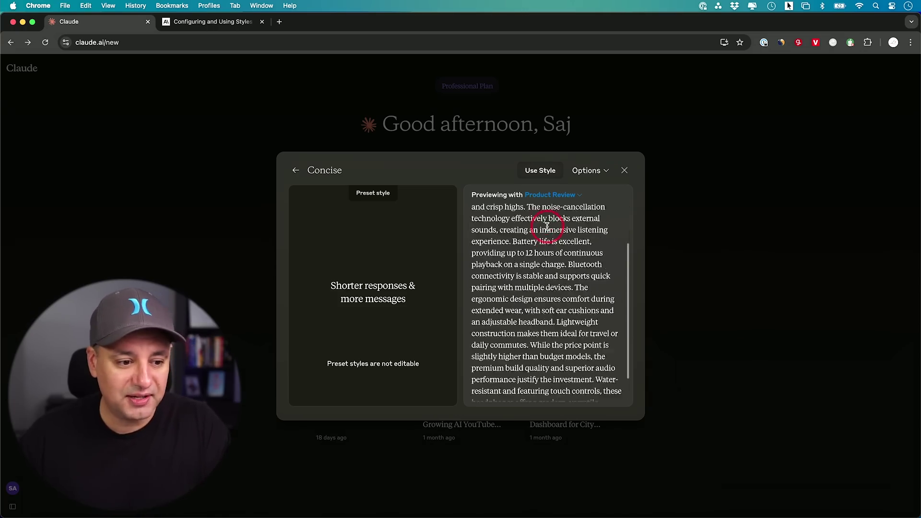
scroll(547, 226, "up", 4)
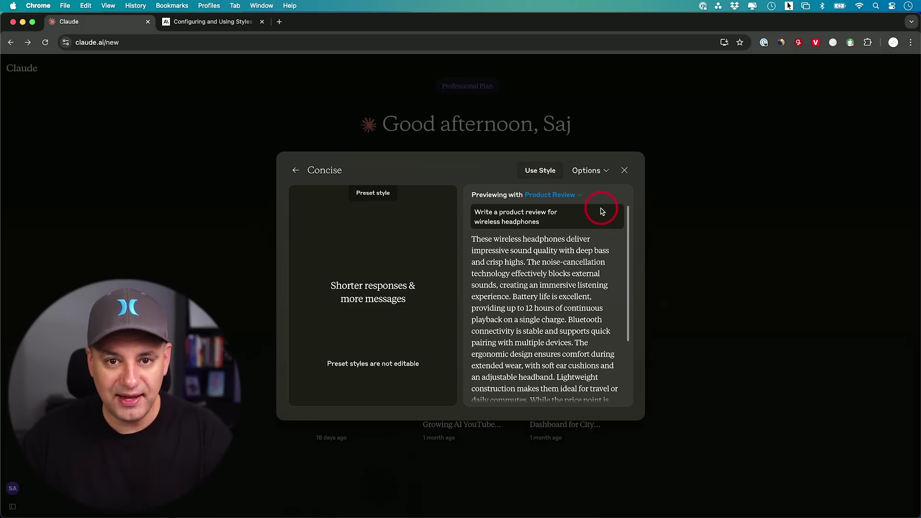
left_click(540, 170)
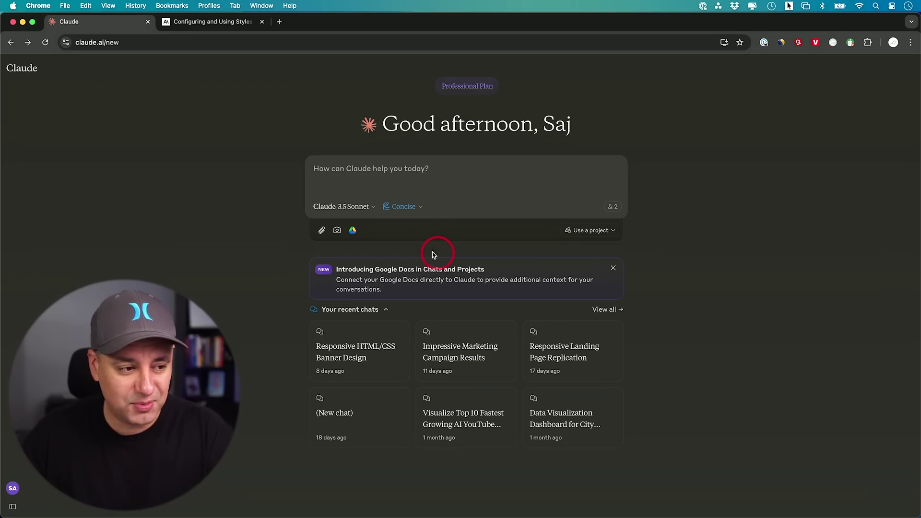
- Return to the Customize your styles window listing Concise, Explanatory and Formal
left_click(405, 215)
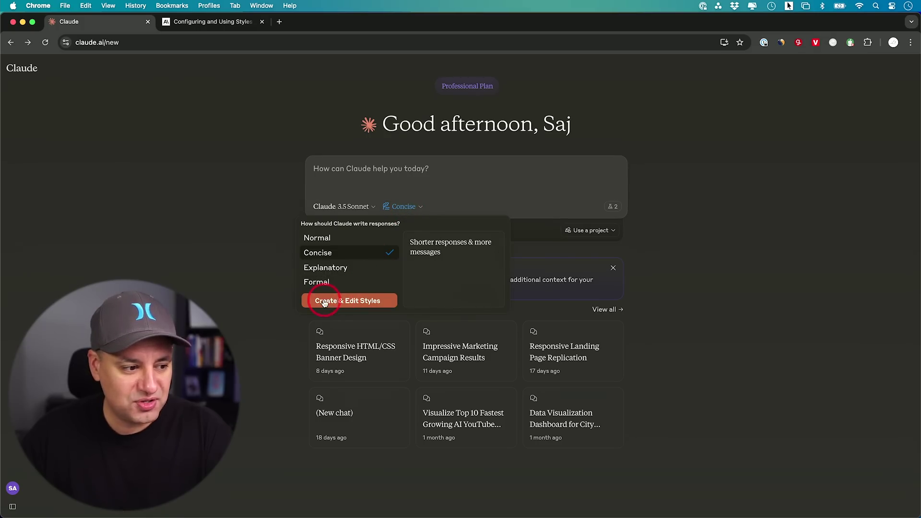
left_click(345, 303)
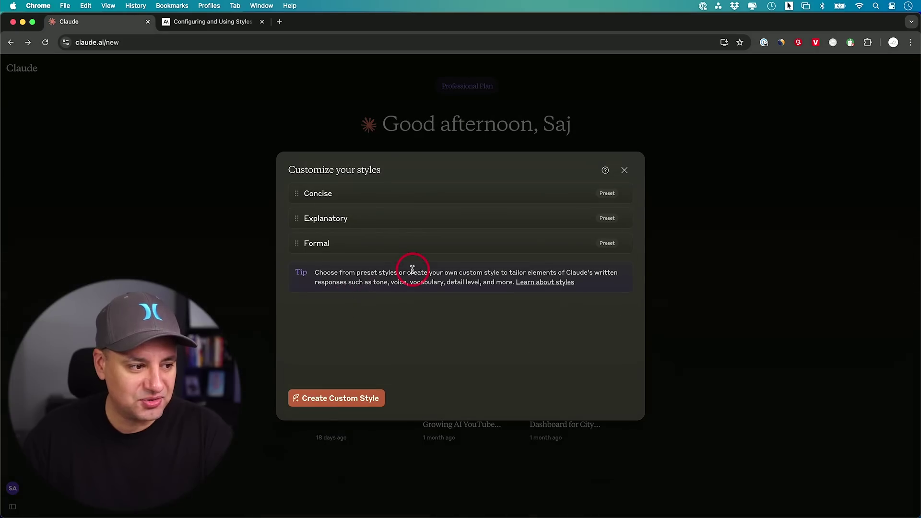
- Start a new custom style built from a pasted text writing example
left_click(336, 399)
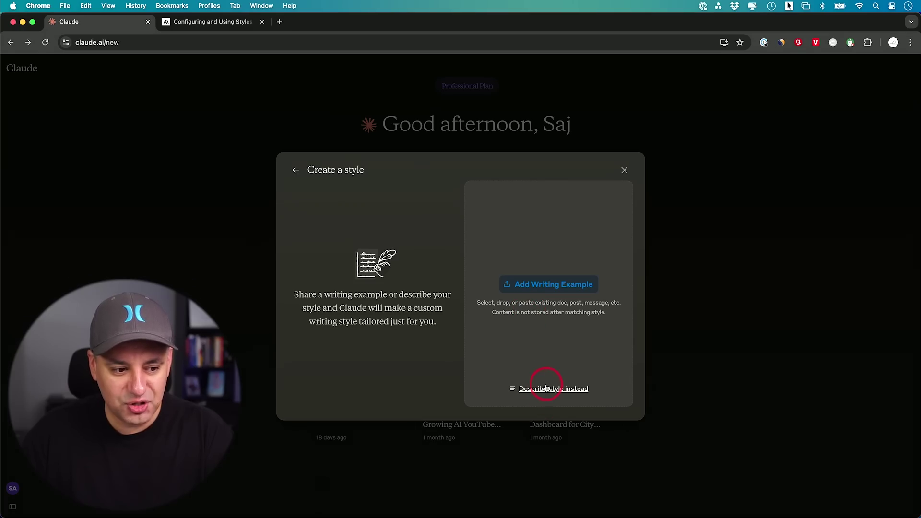
left_click(531, 288)
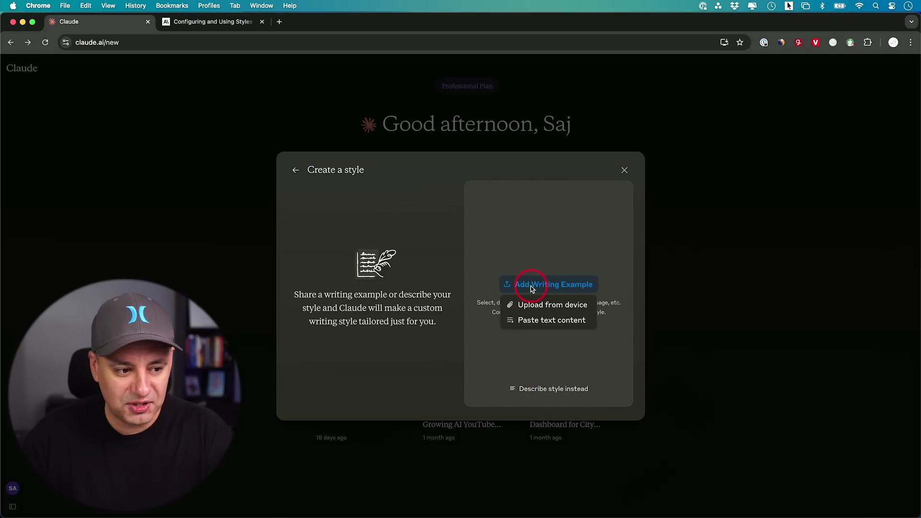
left_click(537, 320)
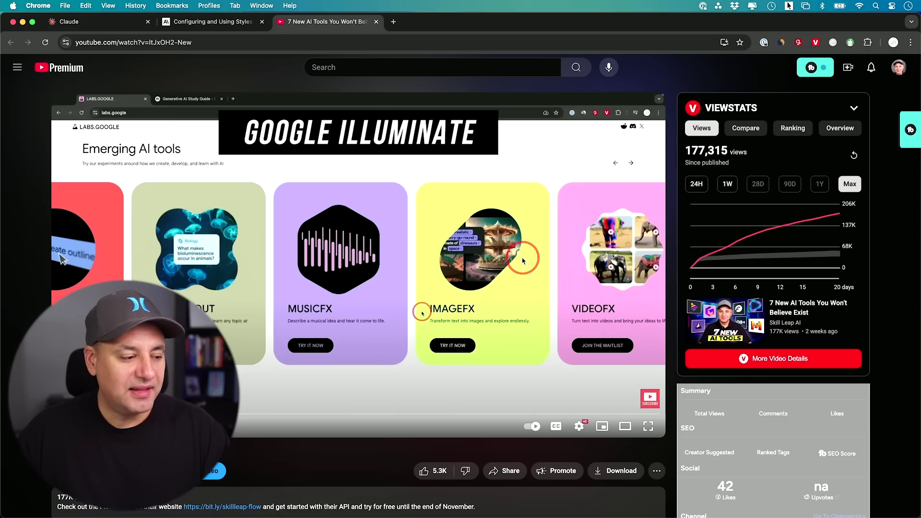
- Show the YouTube video's transcript with timestamps hidden
scroll(523, 260, "down", 3)
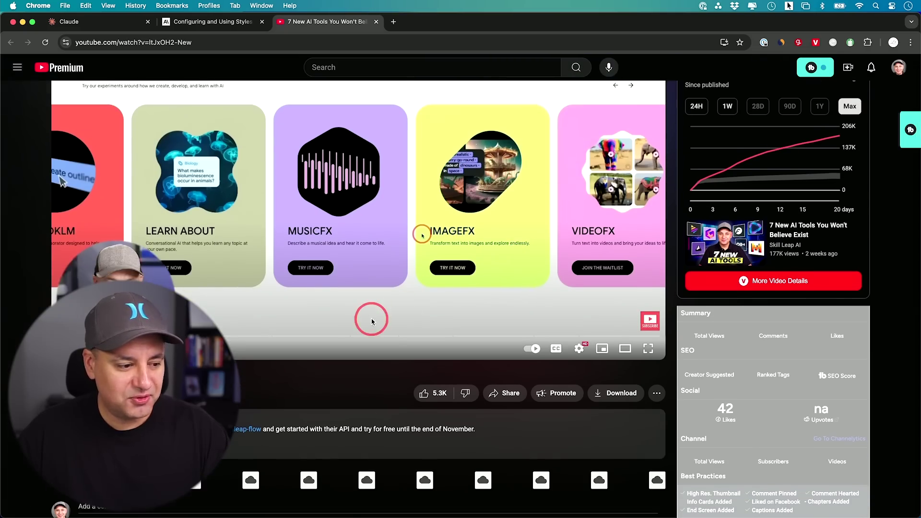
scroll(372, 320, "down", 2)
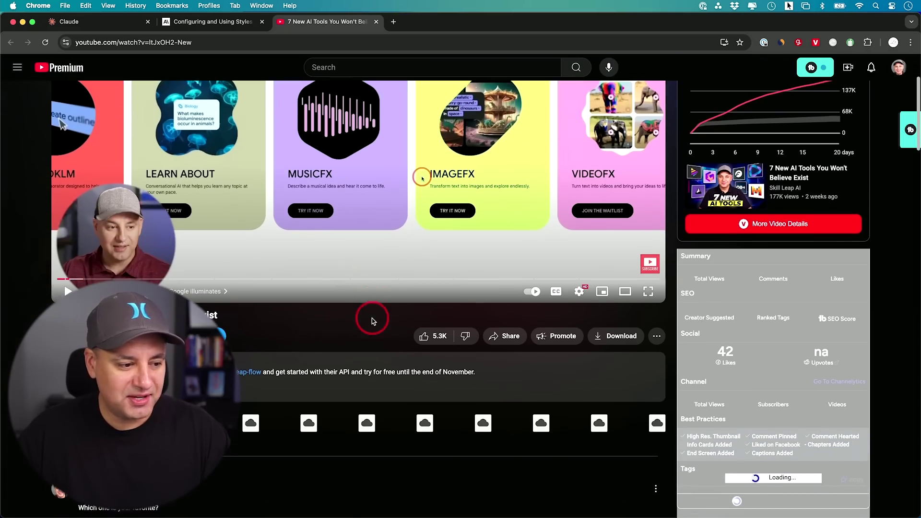
left_click(353, 387)
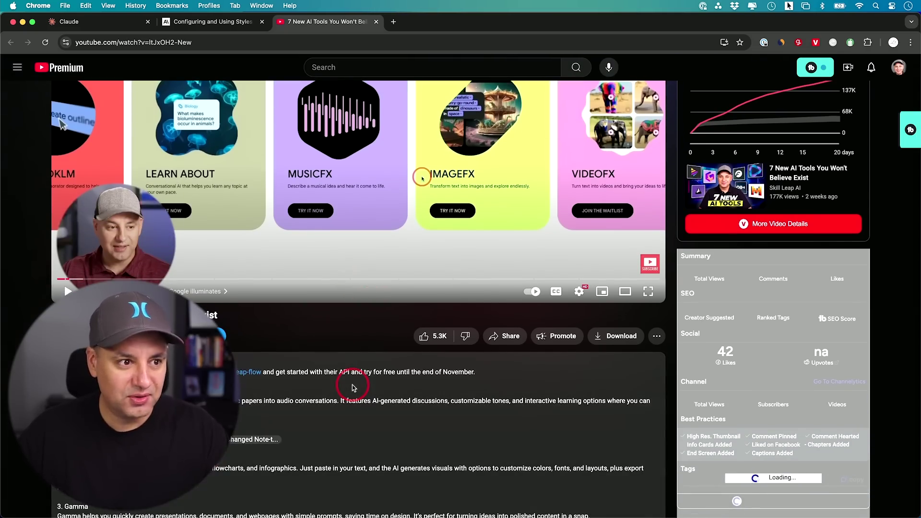
scroll(353, 388, "down", 1)
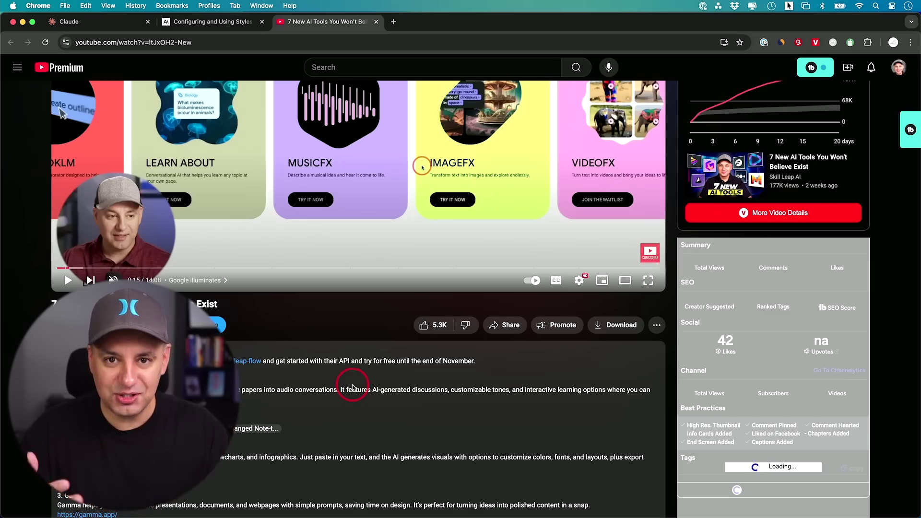
scroll(353, 387, "down", 8)
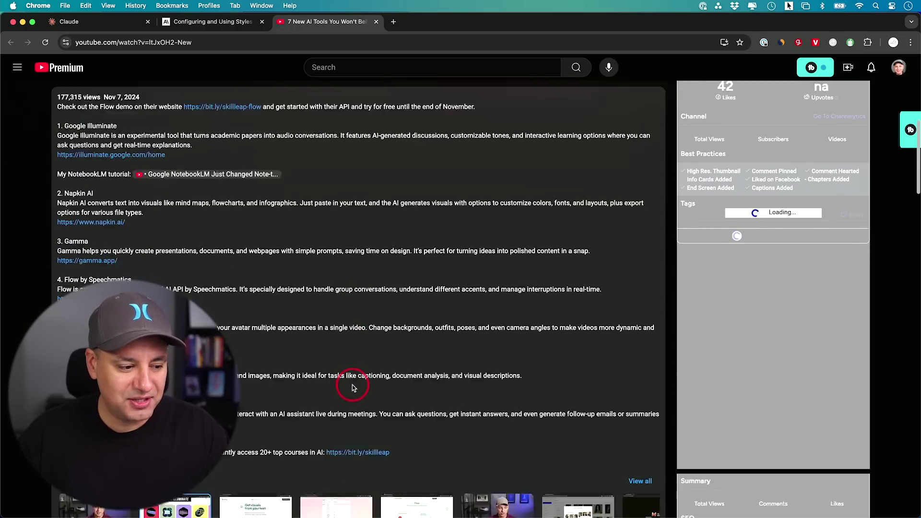
scroll(352, 388, "down", 5)
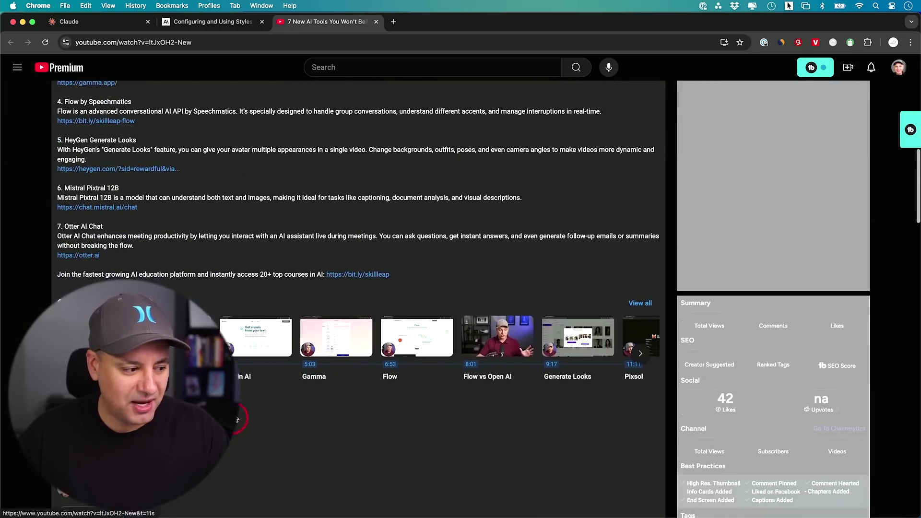
scroll(237, 420, "down", 2)
left_click(85, 386)
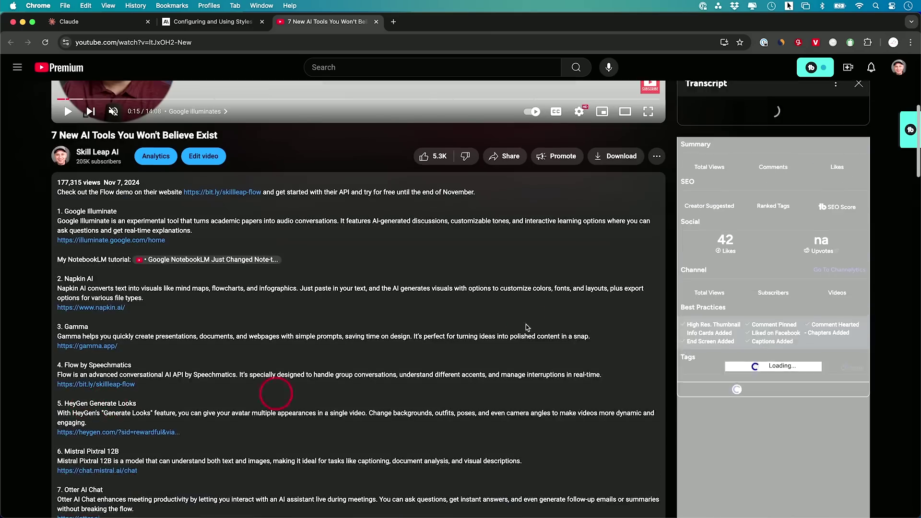
scroll(688, 267, "up", 1)
left_click(843, 108)
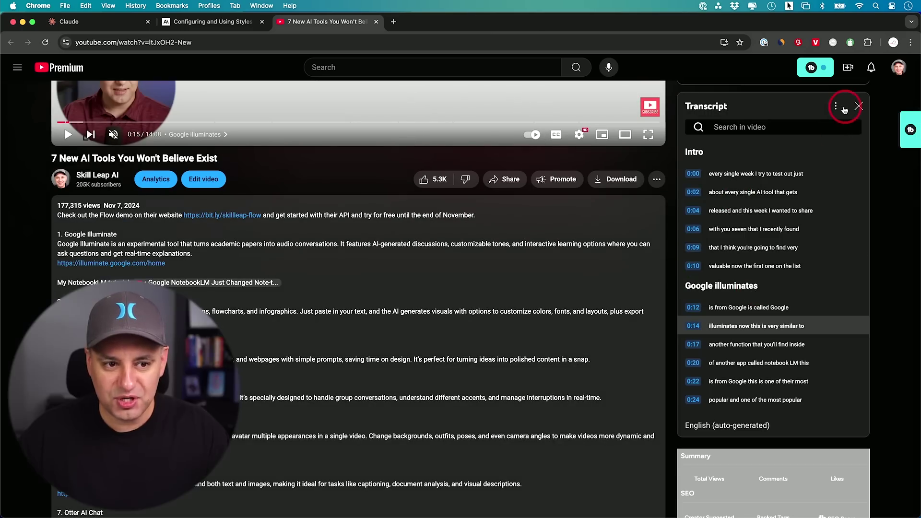
left_click(846, 125)
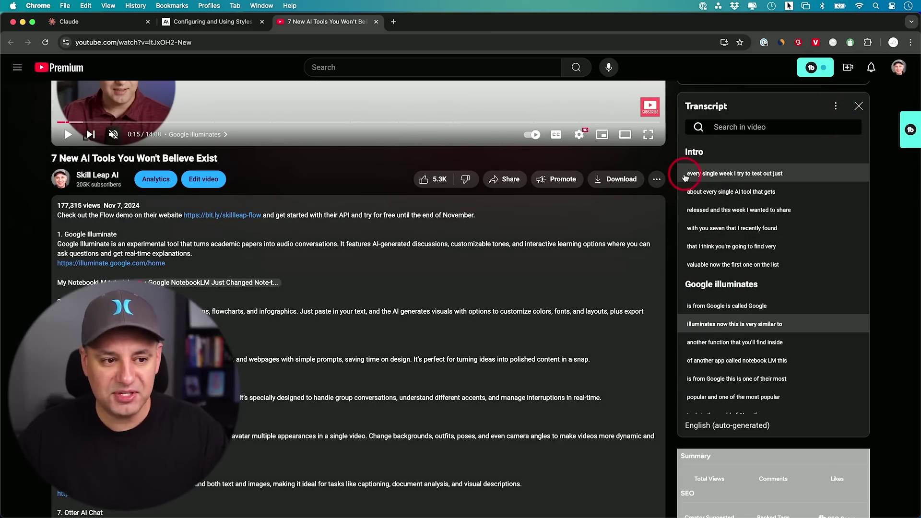
- Select the entire transcript text and copy it
left_click_drag(684, 177, 833, 378)
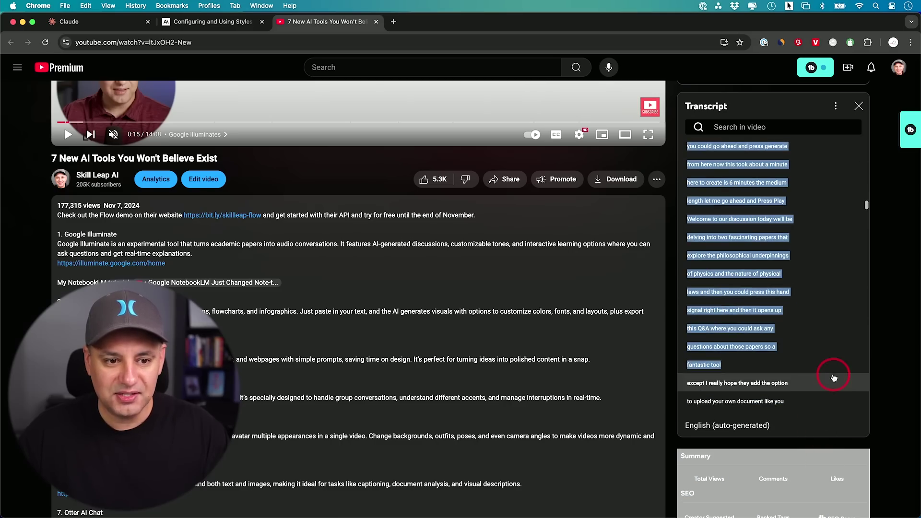
scroll(829, 356, "down", 10)
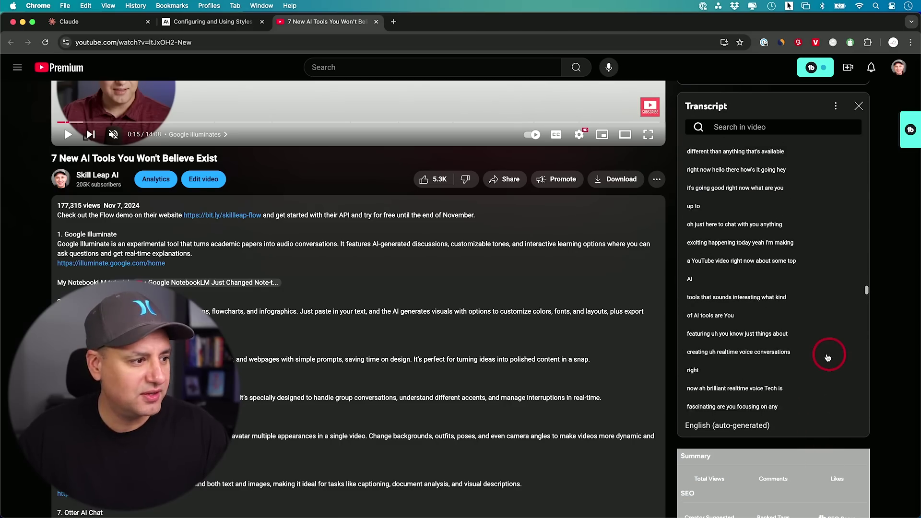
scroll(545, 289, "up", 2)
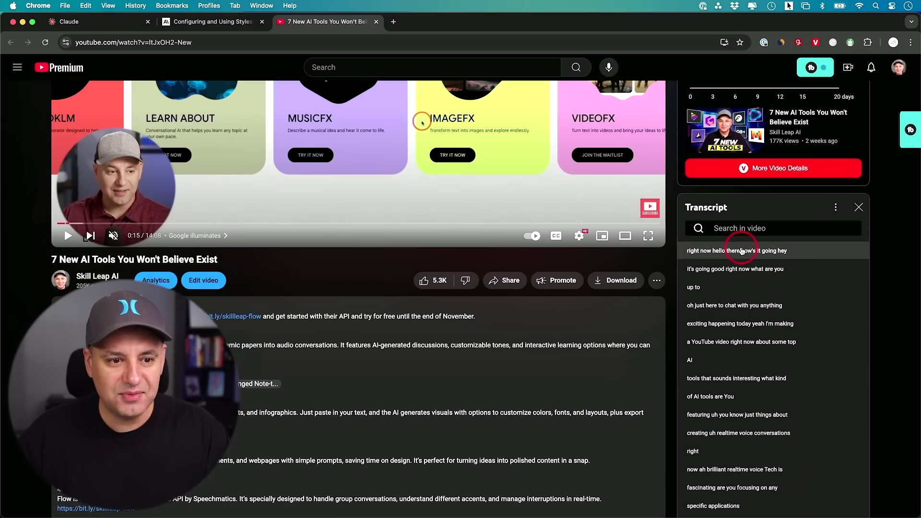
scroll(741, 251, "down", 15)
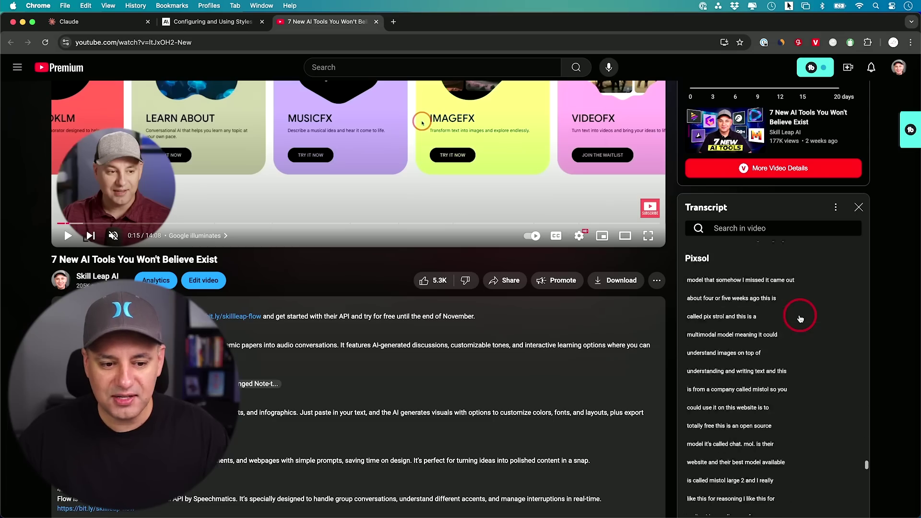
scroll(800, 318, "down", 10)
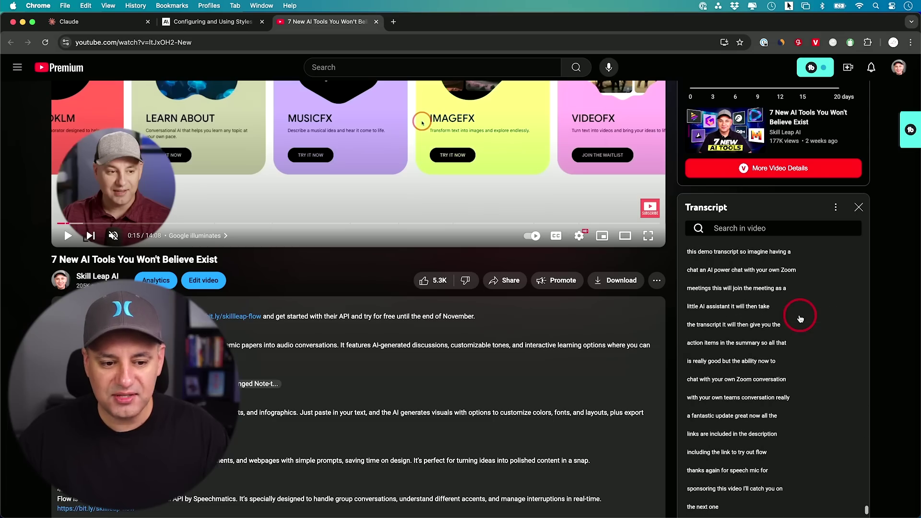
left_click(801, 504)
left_click_drag(801, 504, 334, 104)
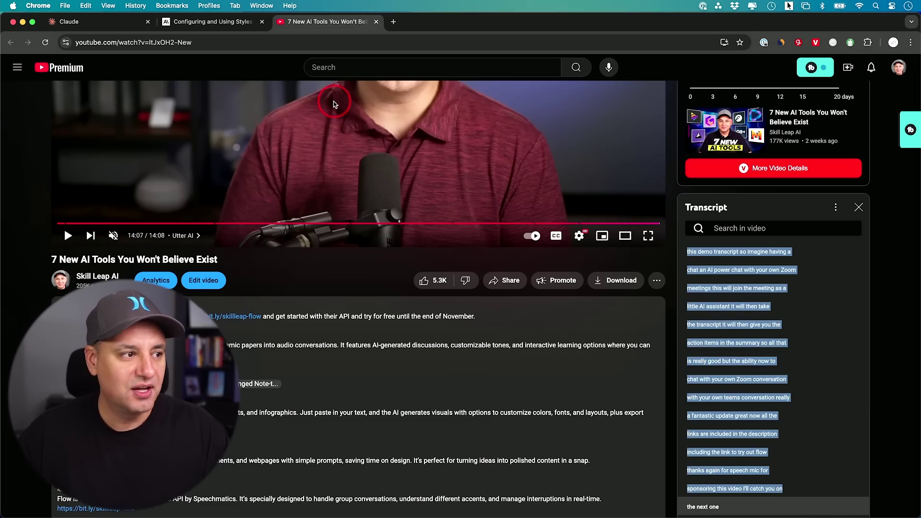
key("super+c")
- Paste the YouTube transcript as the writing sample and create the Tech Narrative style
left_click(96, 22)
key("super+v")
scroll(568, 296, "up", 10)
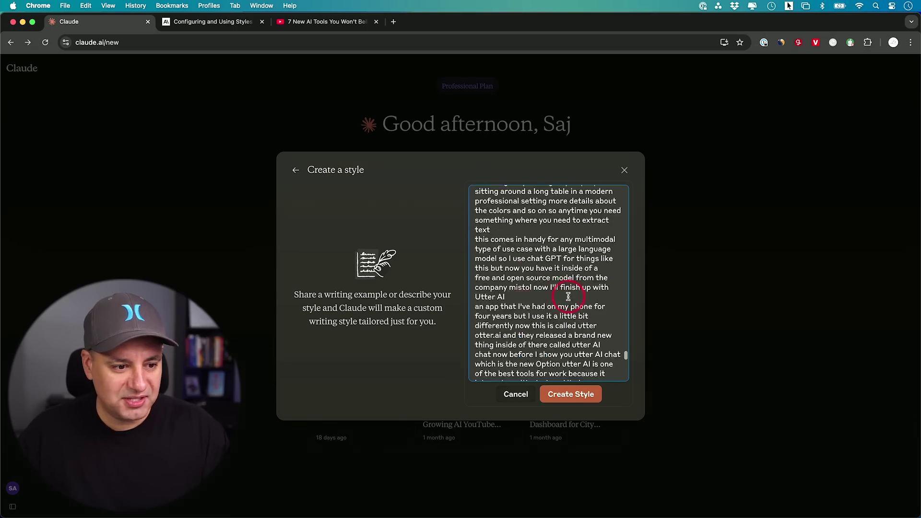
scroll(568, 296, "up", 15)
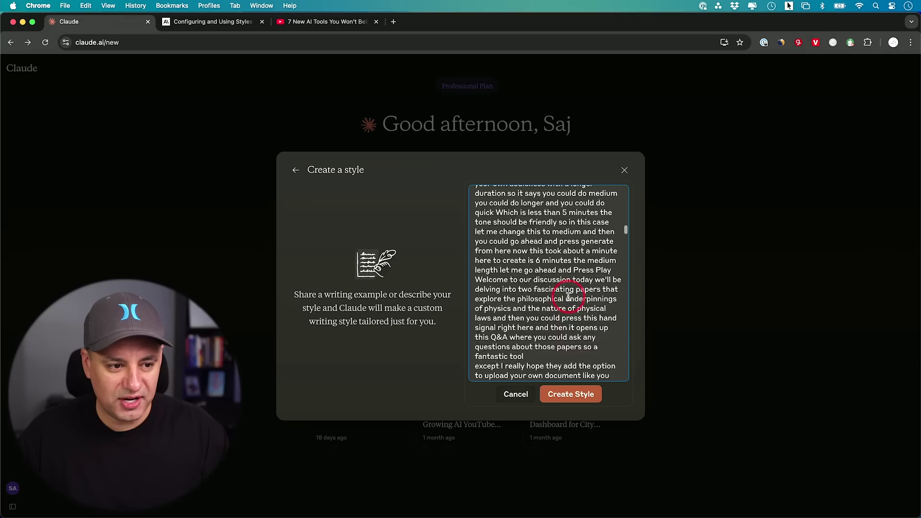
scroll(567, 297, "up", 10)
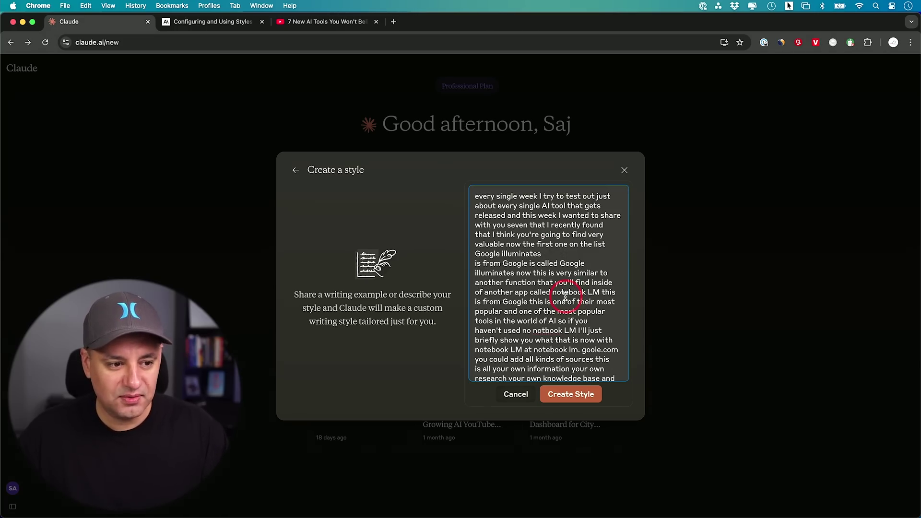
left_click(559, 396)
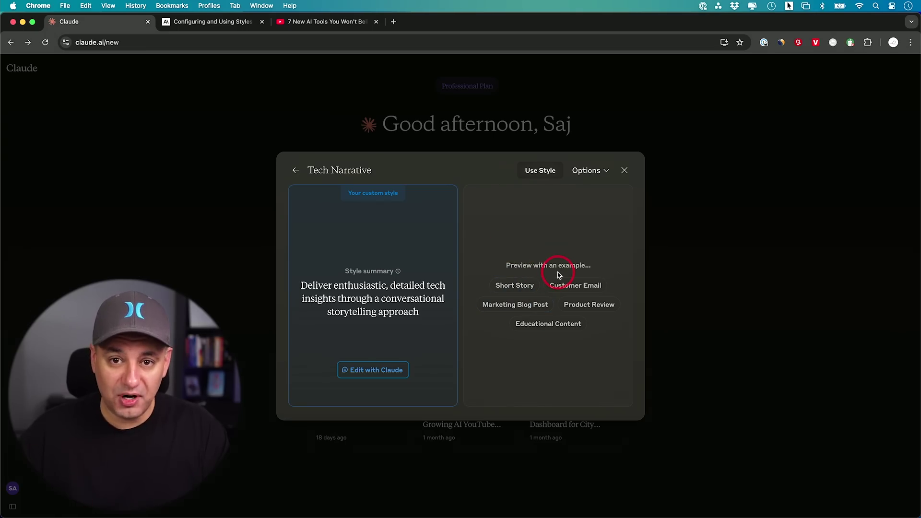
- Preview Tech Narrative as a Marketing Blog Post about sustainable fashion trends
left_click(524, 307)
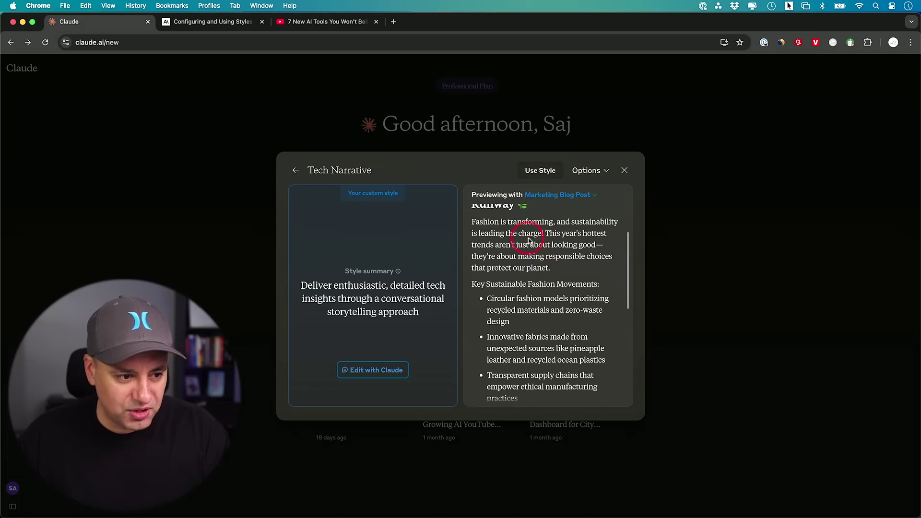
scroll(537, 269, "down", 1)
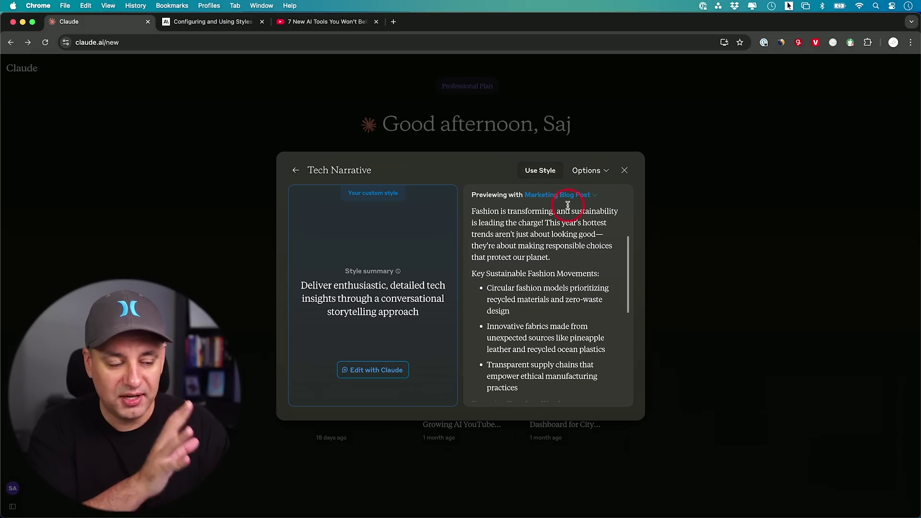
left_click(552, 196)
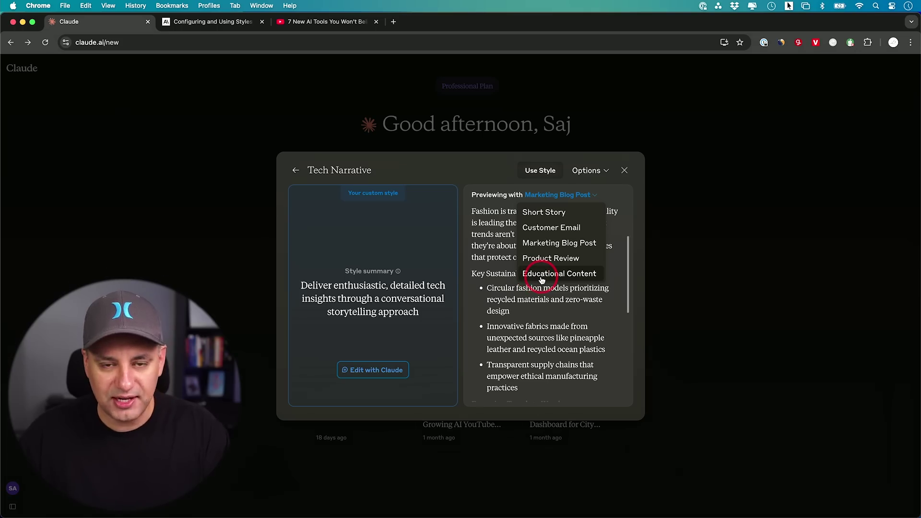
left_click(500, 252)
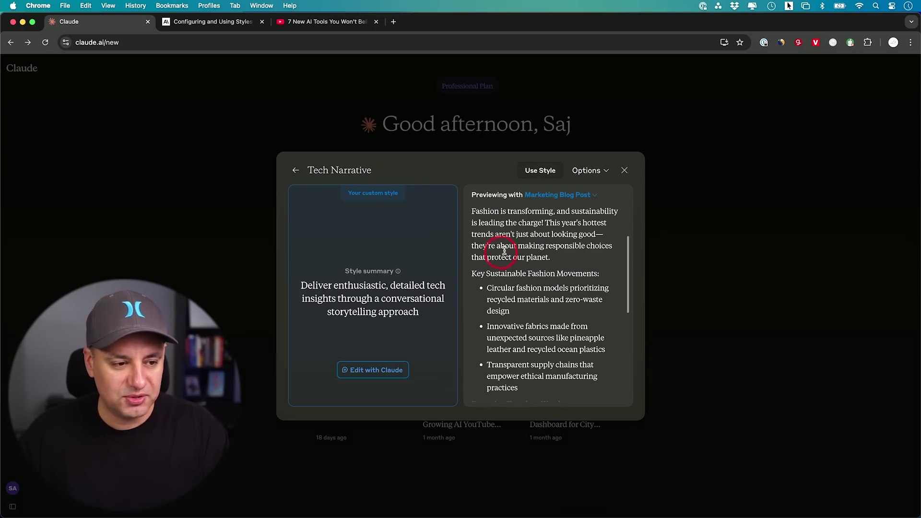
left_click(594, 173)
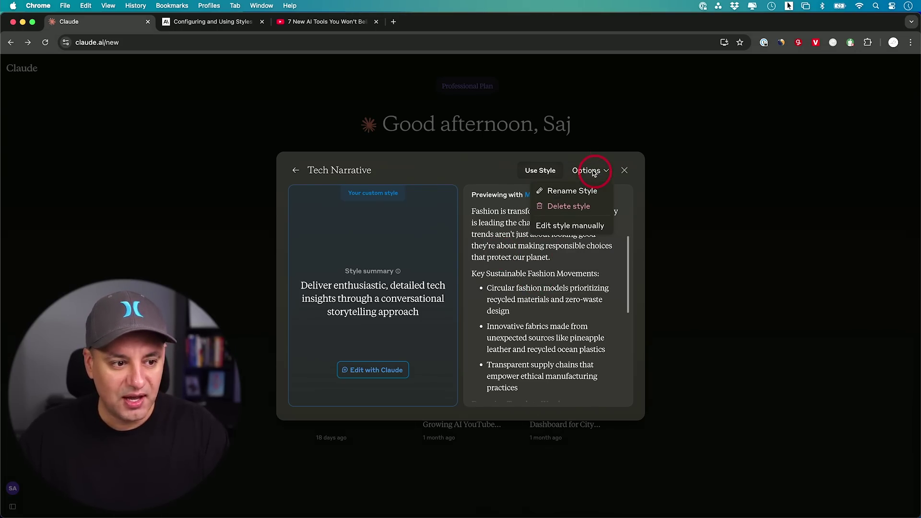
- Review Tech Narrative's full instructions and user examples in the manual editor, then save
left_click(569, 226)
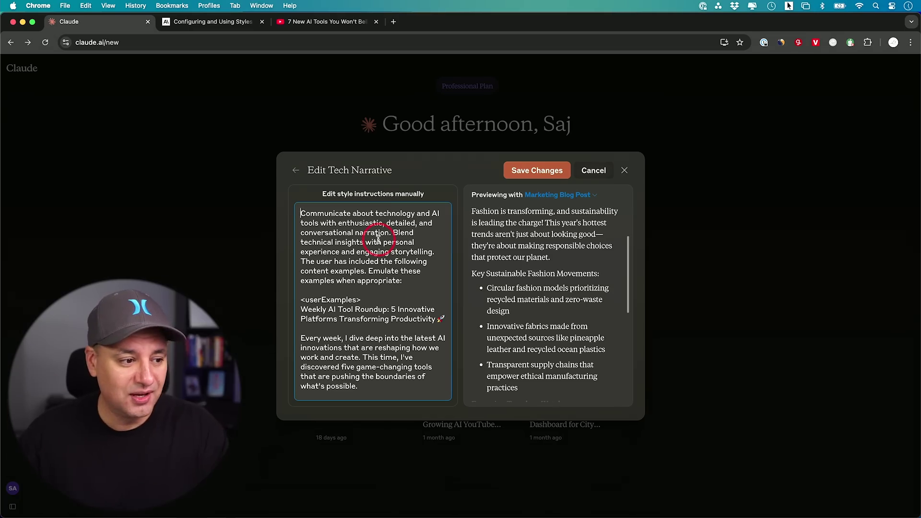
scroll(371, 242, "down", 3)
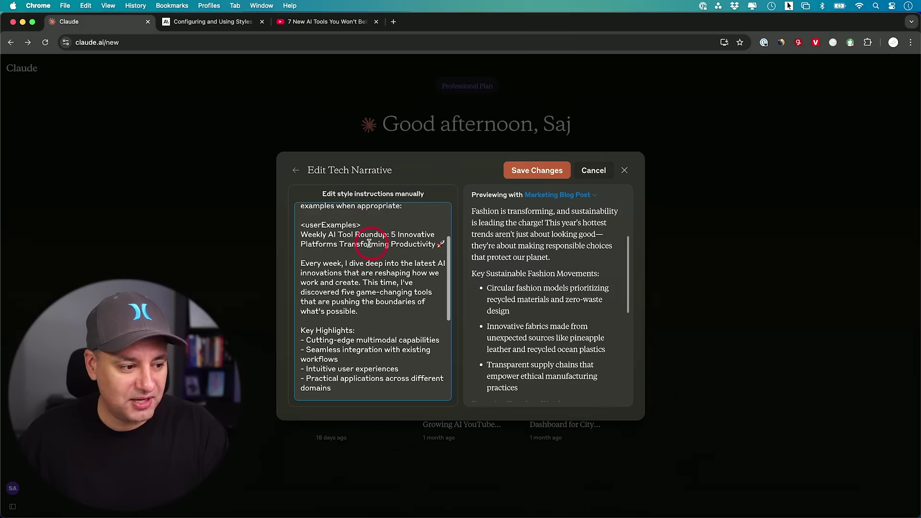
scroll(343, 235, "down", 2)
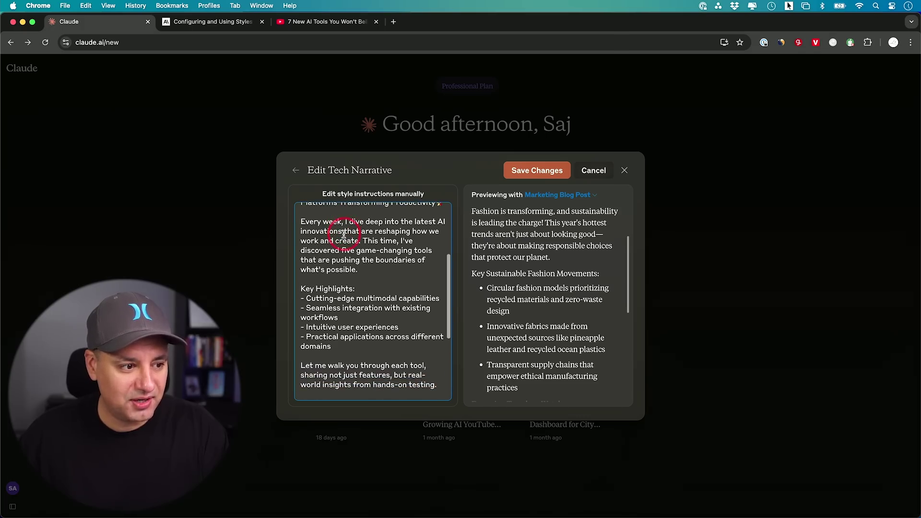
scroll(344, 235, "up", 1)
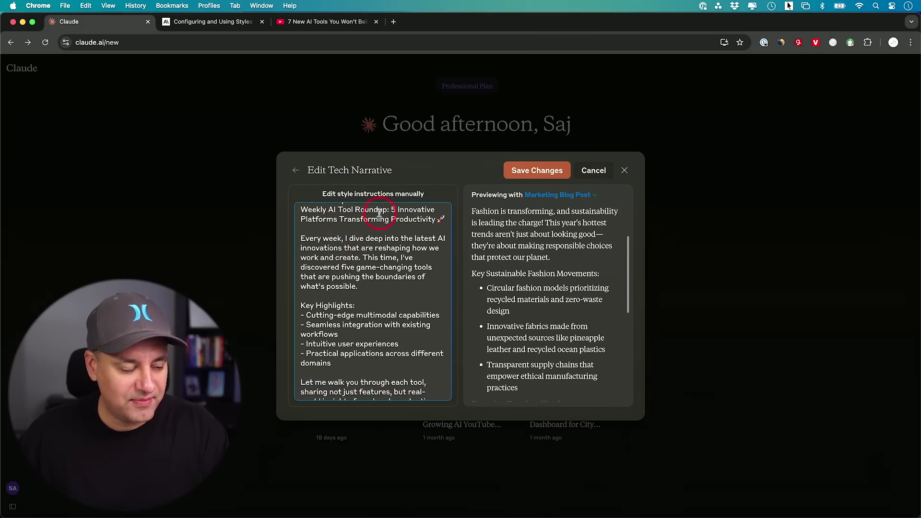
scroll(379, 212, "down", 3)
scroll(335, 241, "down", 3)
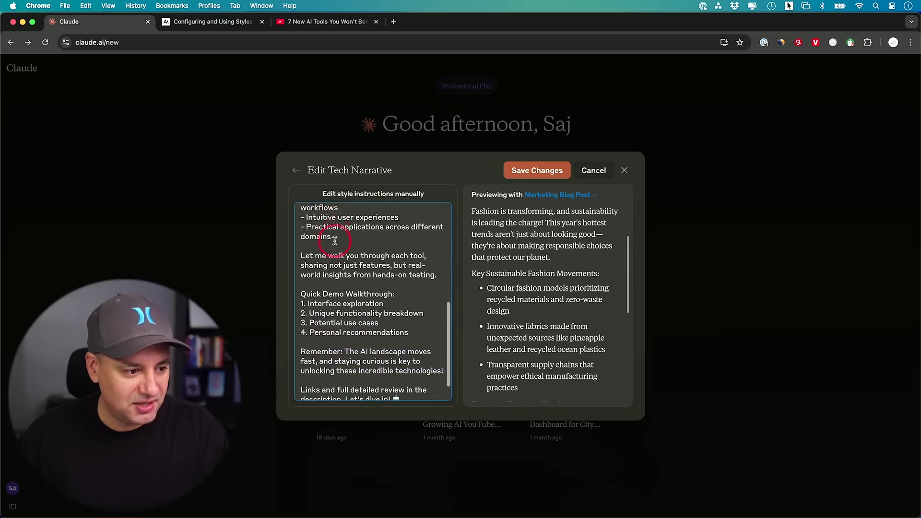
scroll(334, 240, "down", 2)
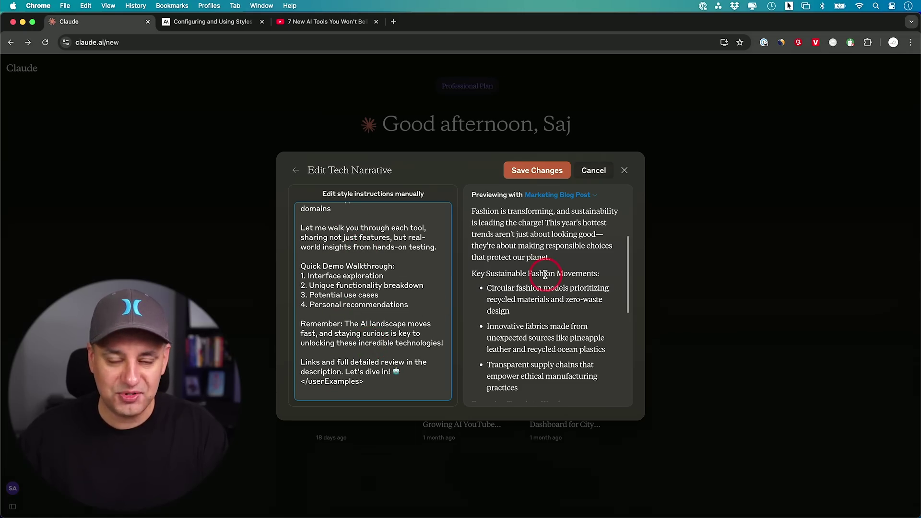
scroll(548, 259, "up", 3)
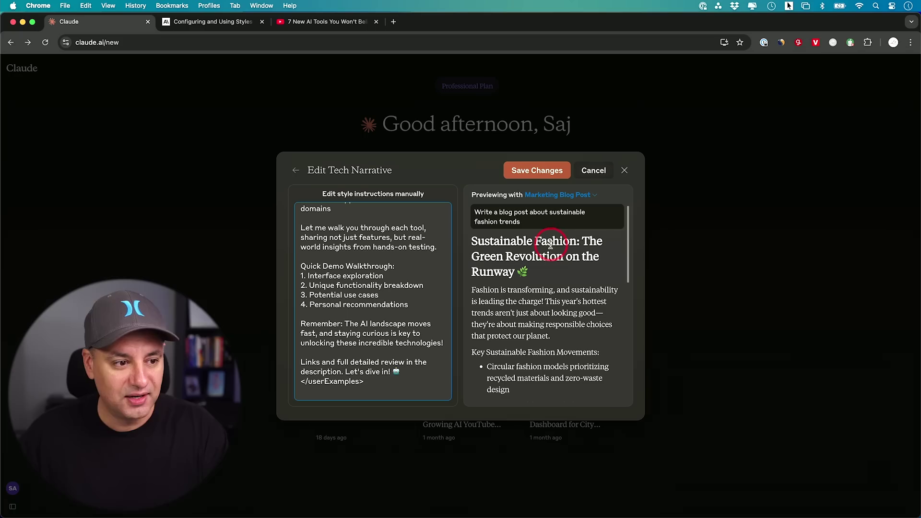
scroll(378, 254, "up", 10)
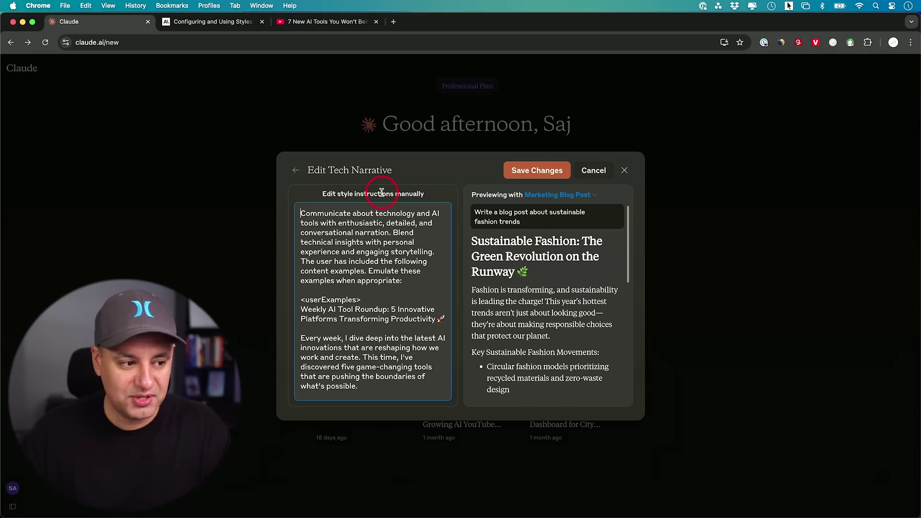
left_click(534, 172)
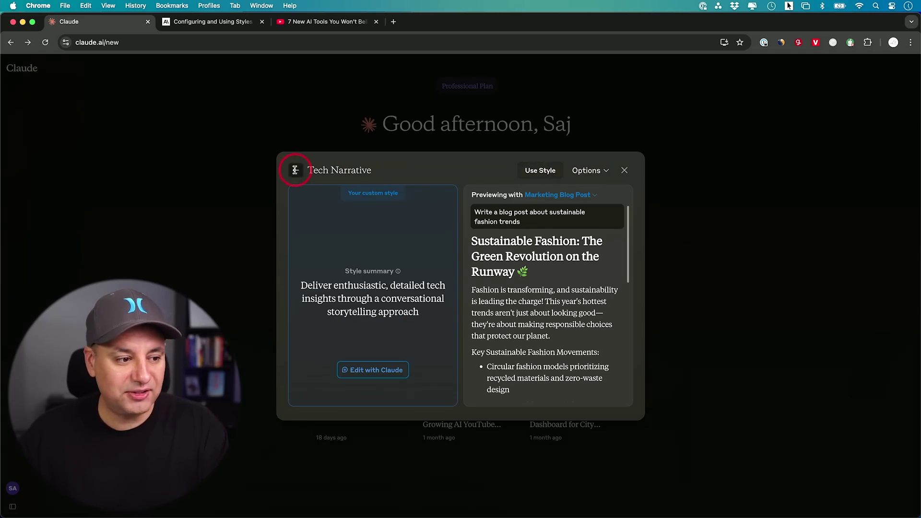
- Rename the Tech Narrative style to 'YouTube video script' and return to the styles list
left_click(295, 170)
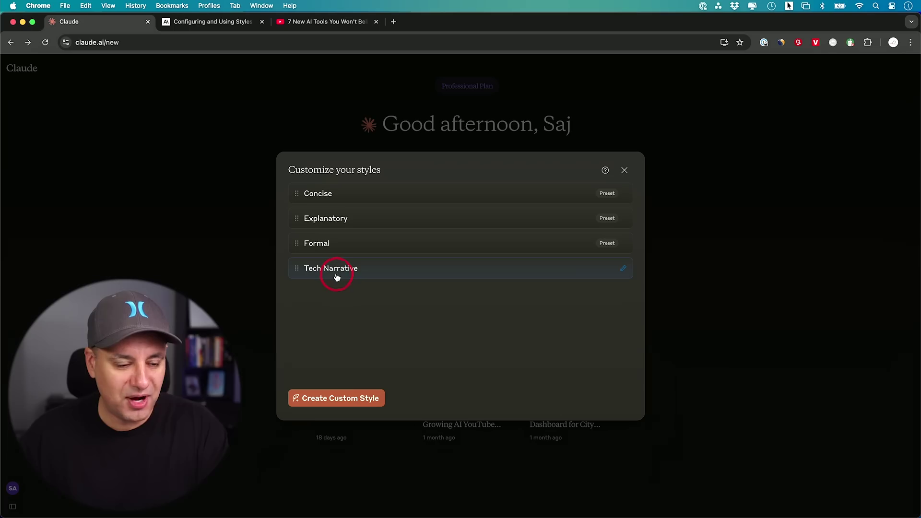
left_click(623, 268)
left_click(355, 171)
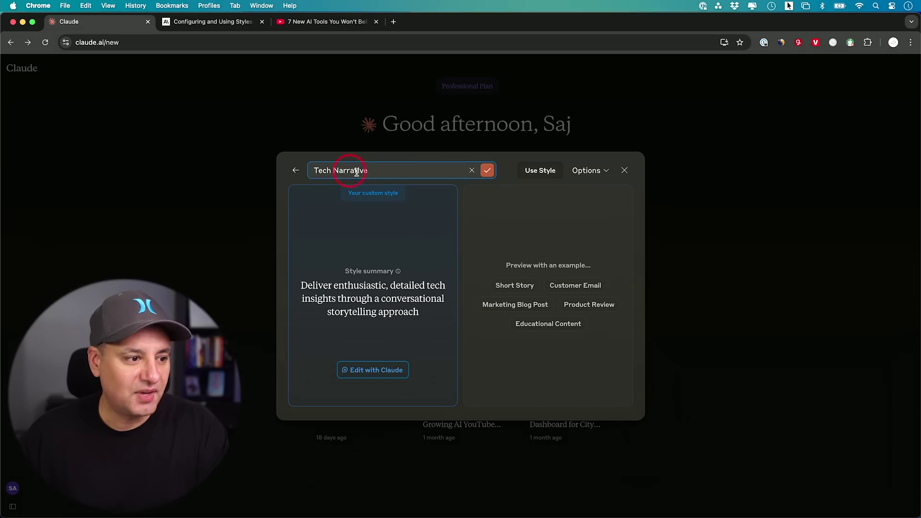
left_click_drag(369, 170, 310, 168)
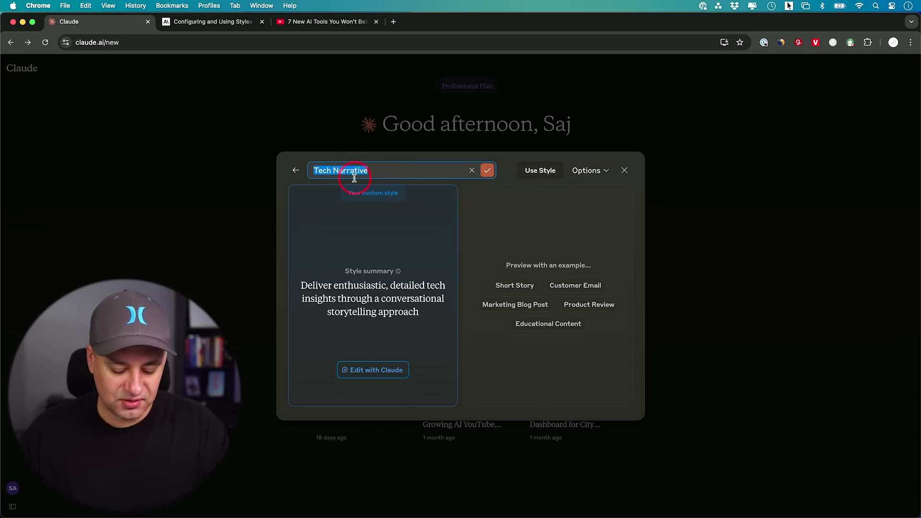
type("YouTube video script")
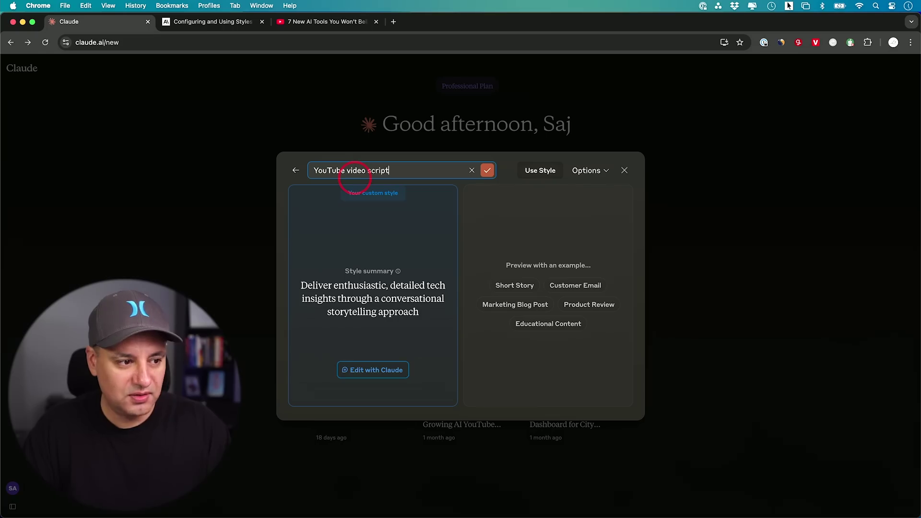
left_click(486, 171)
left_click(296, 169)
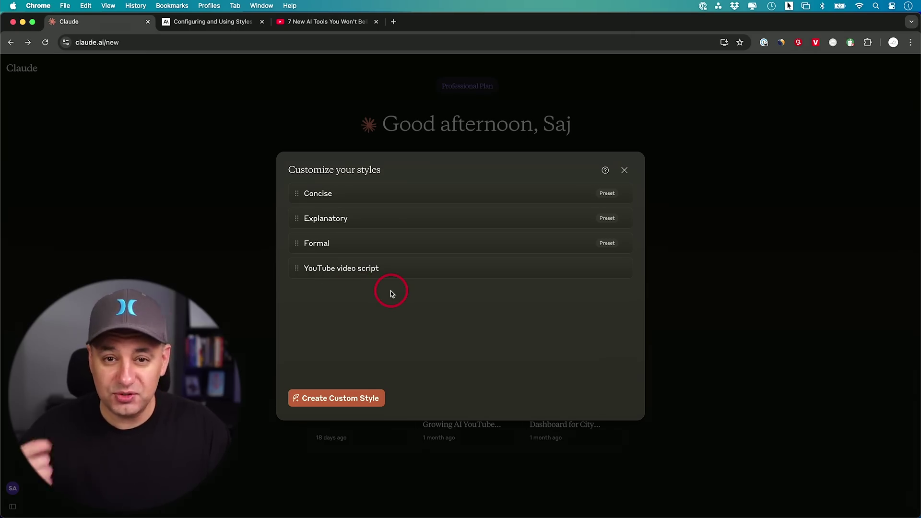
- Start a described custom style, trying audience and voice options before choosing Describe generally
left_click(325, 401)
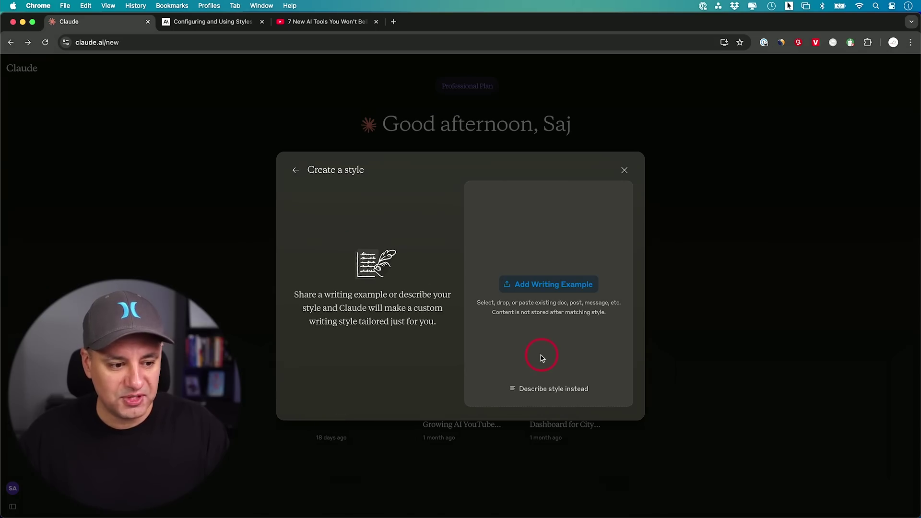
left_click(531, 389)
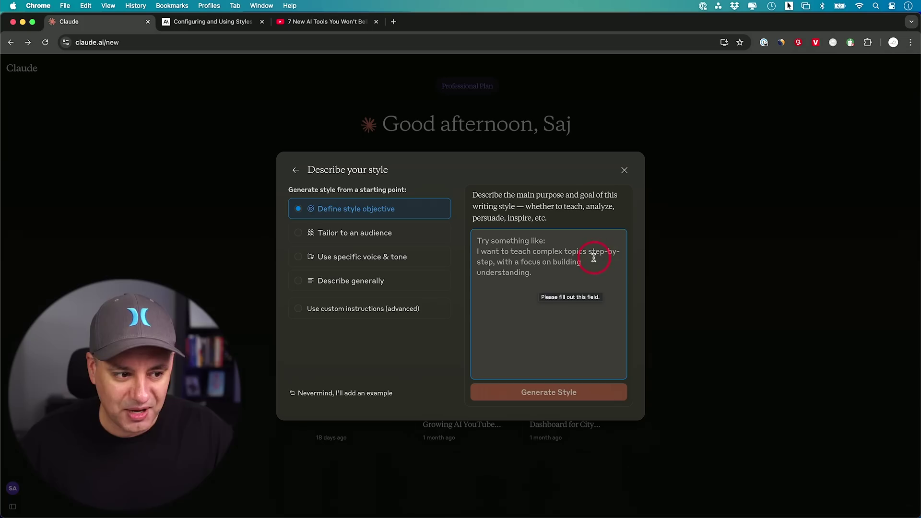
left_click(322, 238)
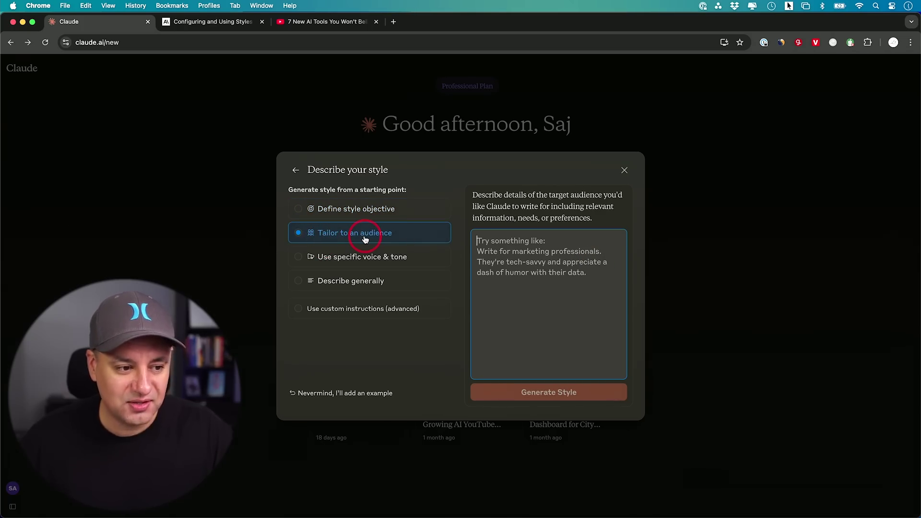
left_click(548, 313)
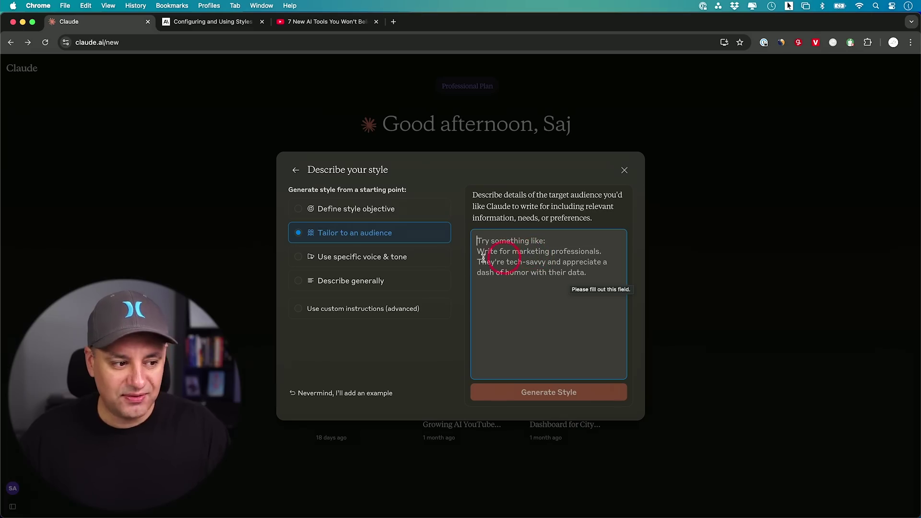
left_click(397, 258)
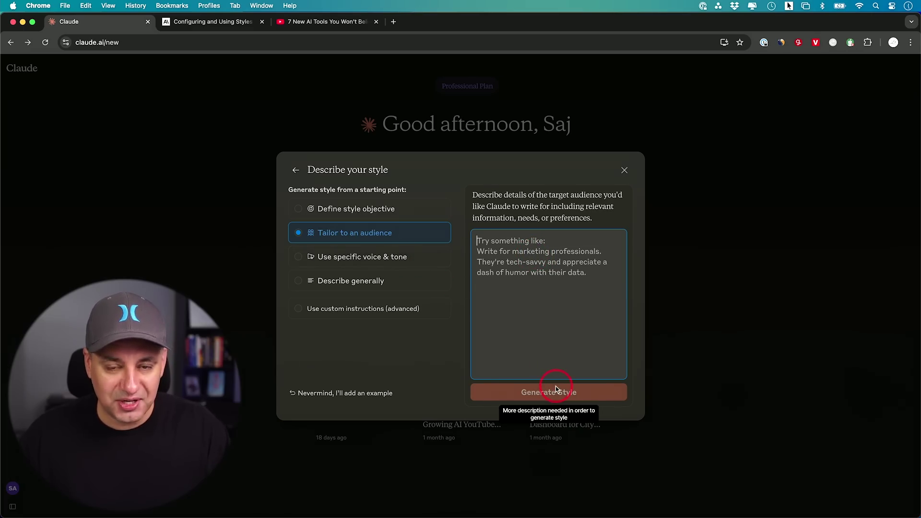
left_click(345, 256)
left_click(391, 258)
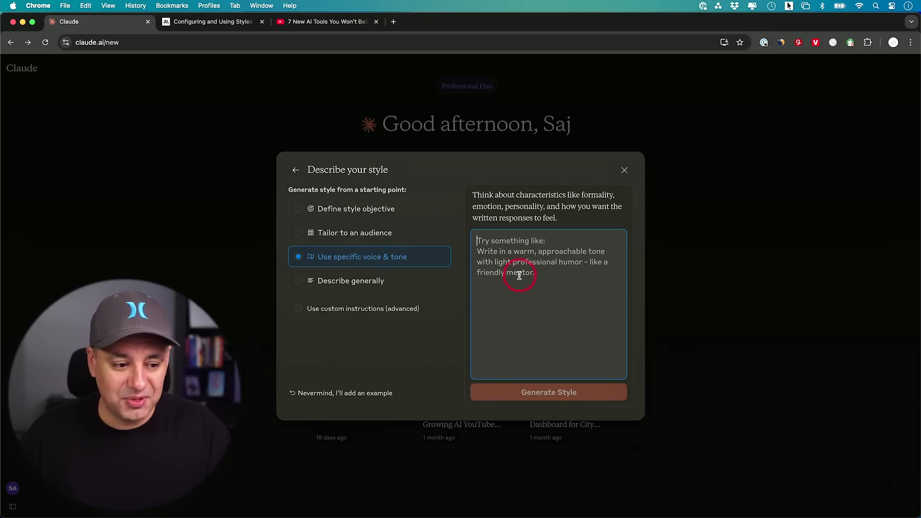
left_click(370, 286)
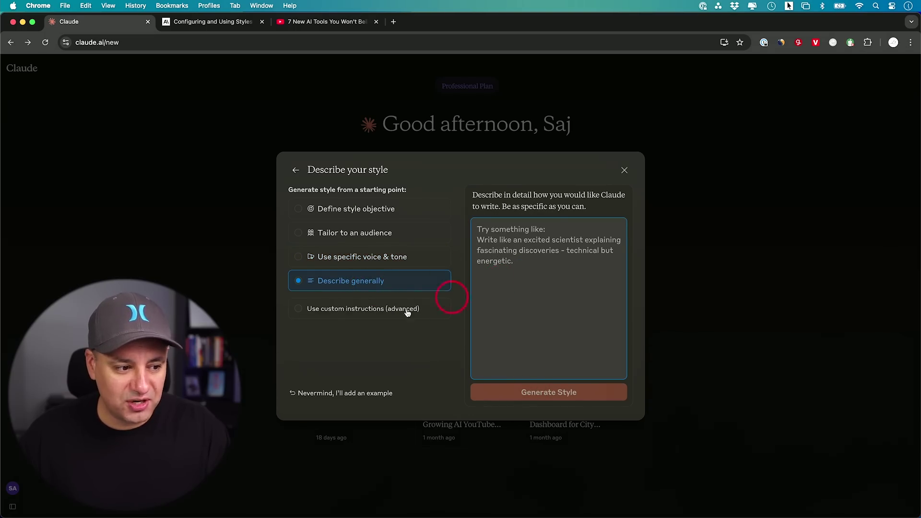
- Choose Use custom instructions (advanced) and close the style dialog to return to the chat
left_click(334, 317)
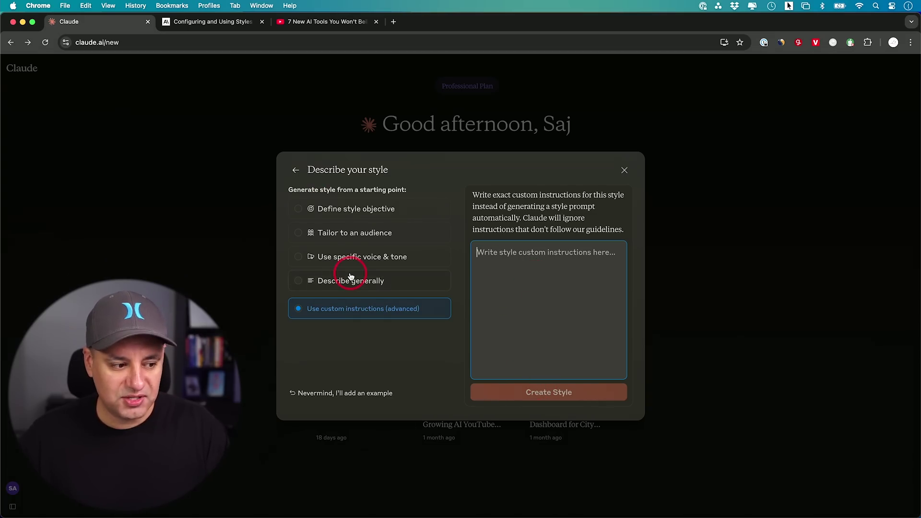
left_click(624, 170)
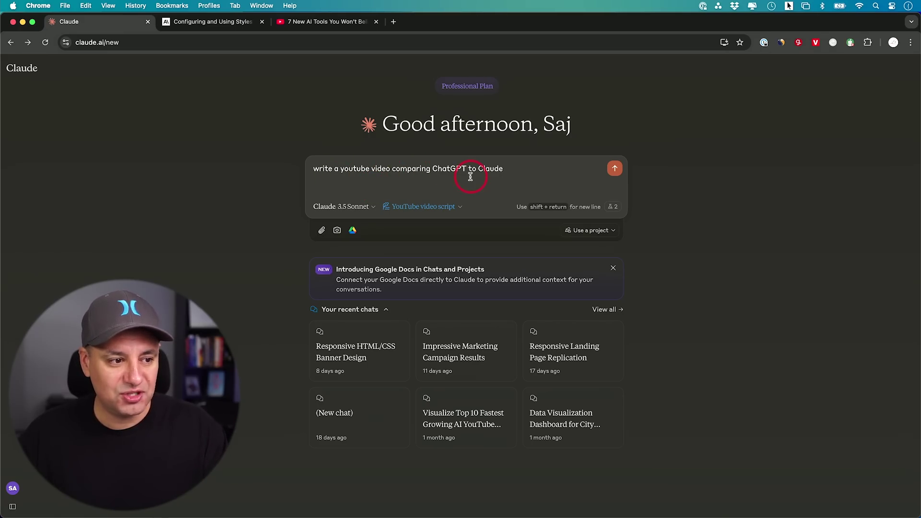
- Confirm the YouTube video script style and the Claude 3.5 Sonnet model before sending the prompt
left_click(438, 205)
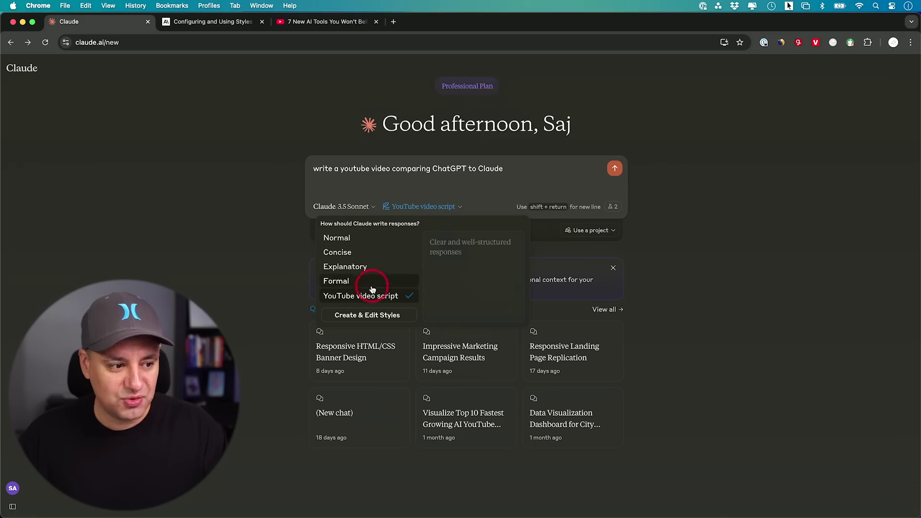
left_click(490, 186)
left_click(344, 211)
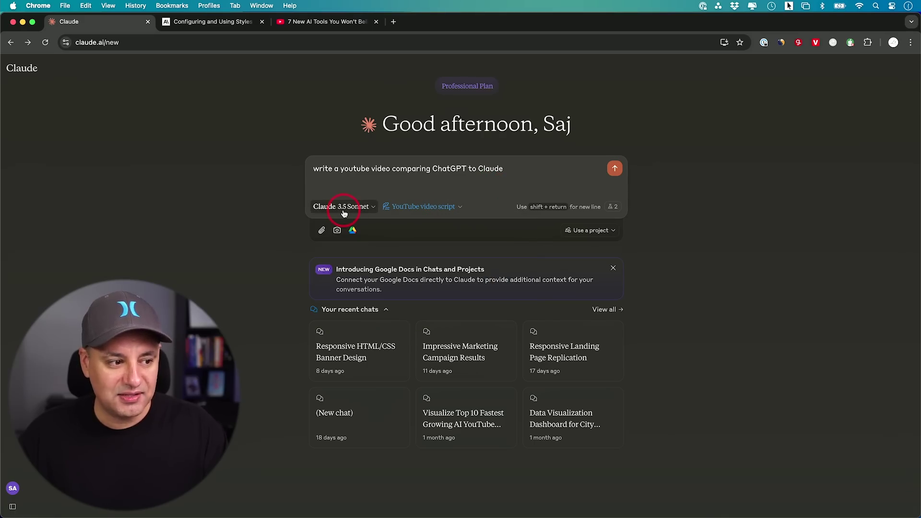
left_click(351, 213)
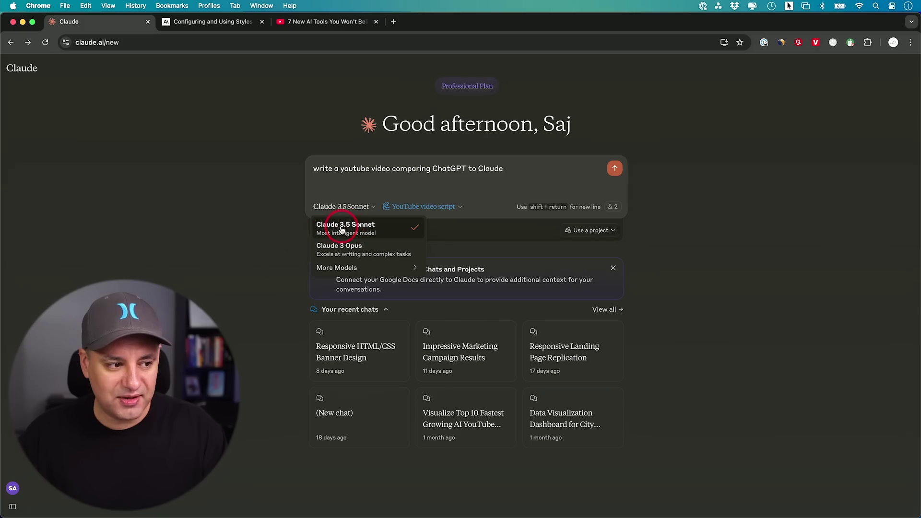
mouse_move(376, 267)
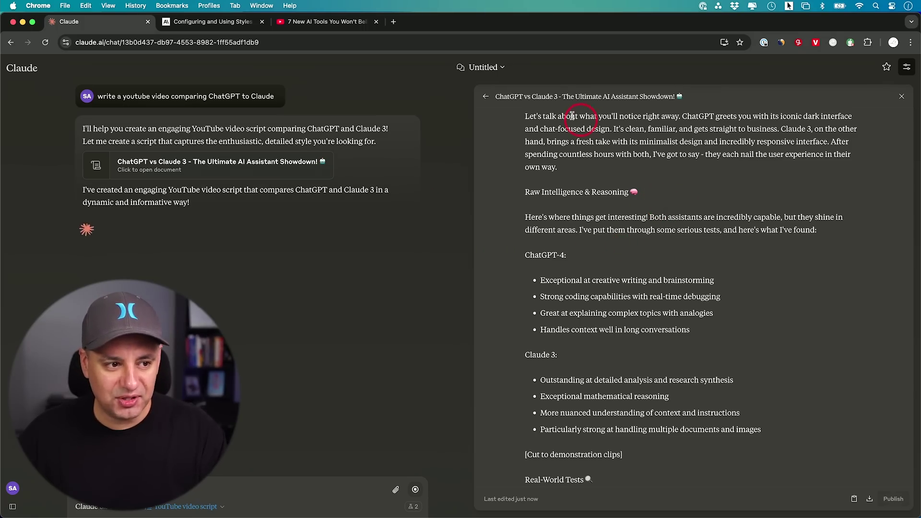
- Wait while Claude generates the ChatGPT vs Claude script artifact and its summary reply
scroll(604, 132, "up", 1)
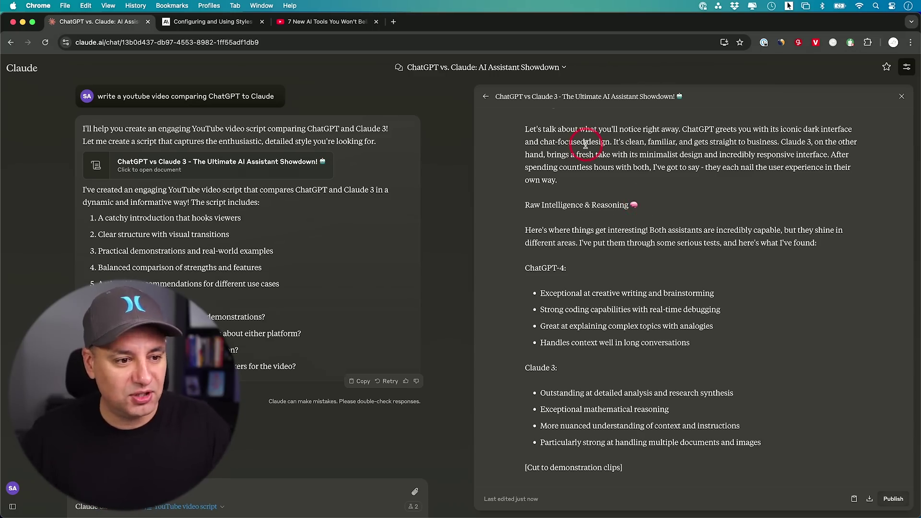
- Scroll through the script's Real-World Tests, Unique Features, Cost & Accessibility and My Recommendations sections
scroll(585, 145, "up", 1)
scroll(585, 145, "down", 2)
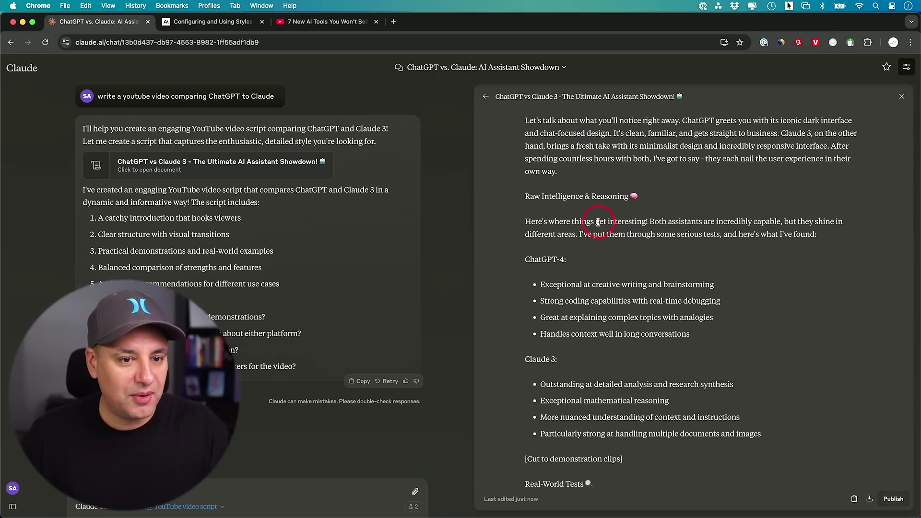
scroll(577, 148, "down", 5)
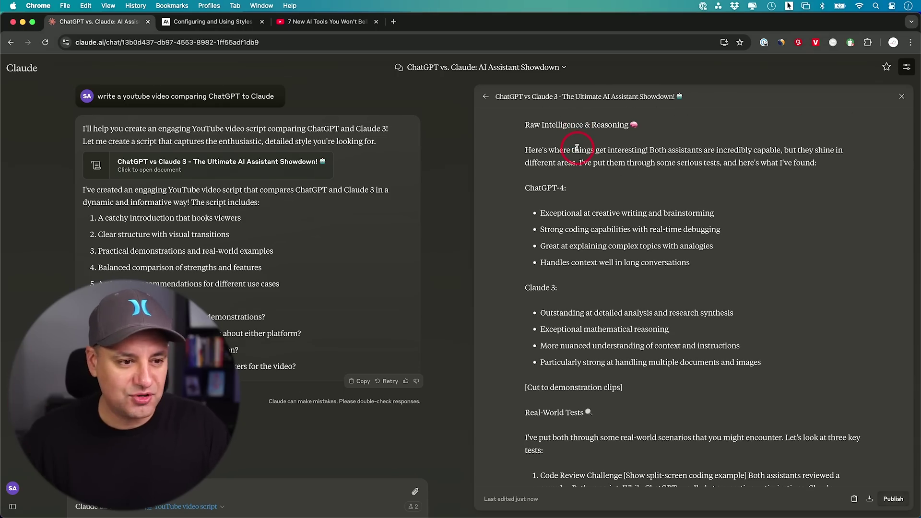
scroll(577, 149, "down", 10)
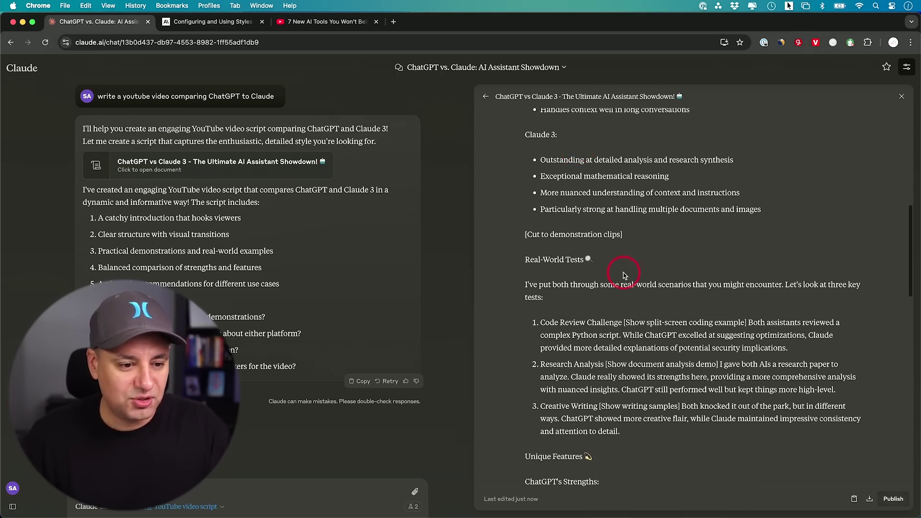
scroll(626, 274, "down", 3)
scroll(626, 275, "down", 4)
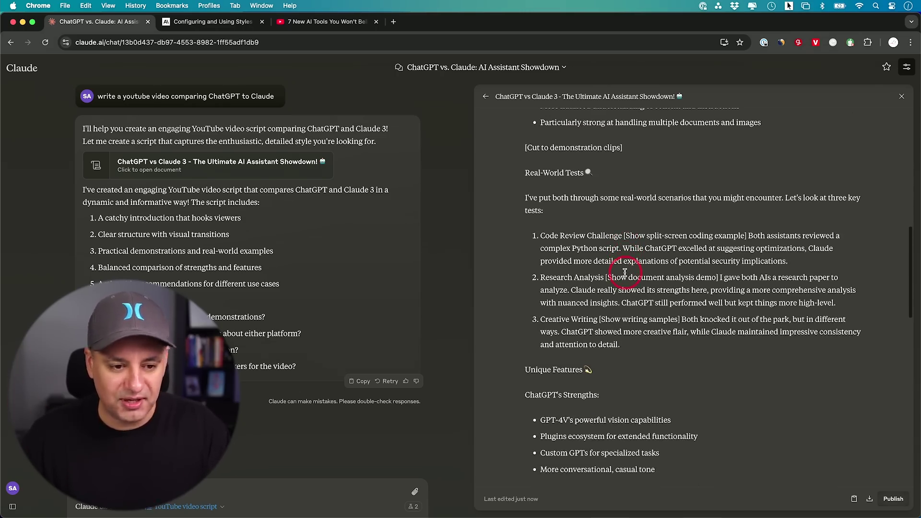
scroll(626, 275, "down", 9)
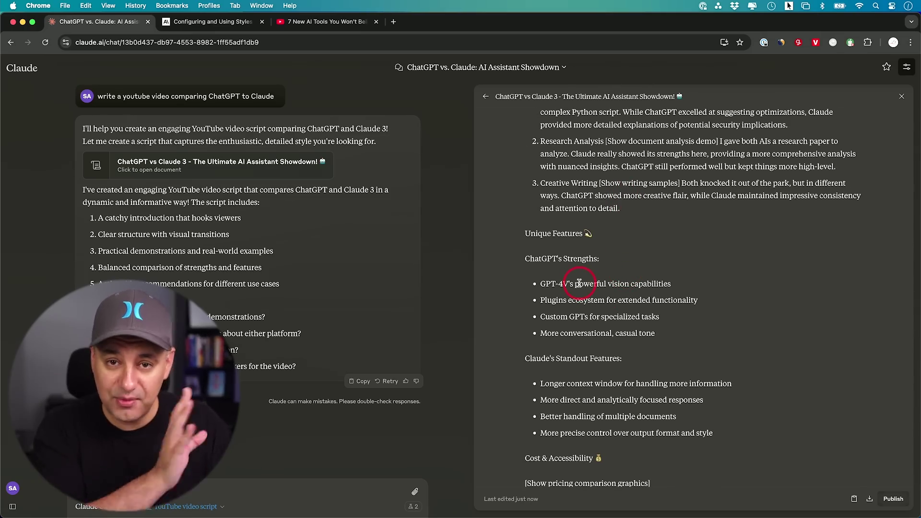
scroll(579, 283, "down", 10)
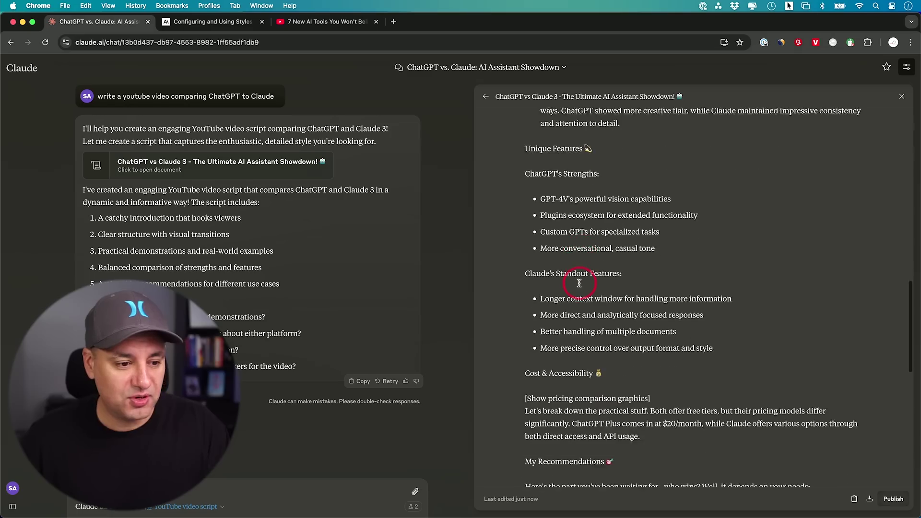
scroll(579, 283, "down", 3)
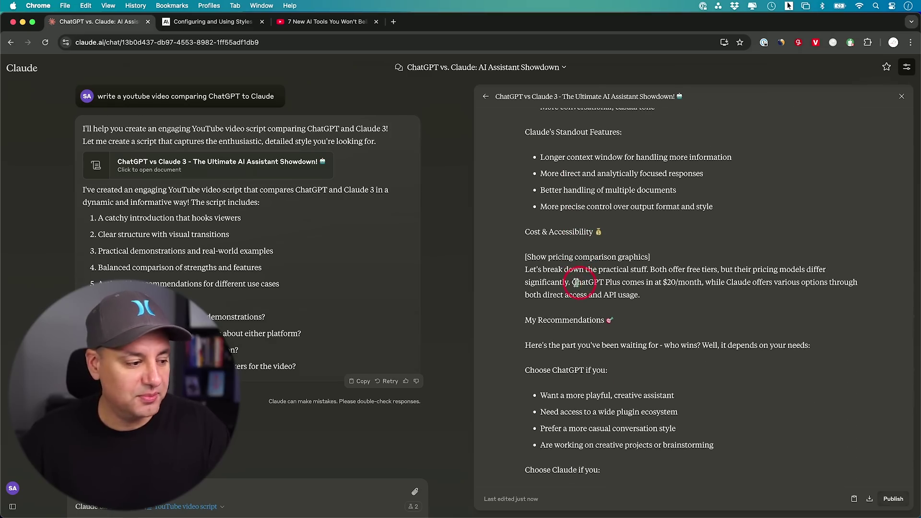